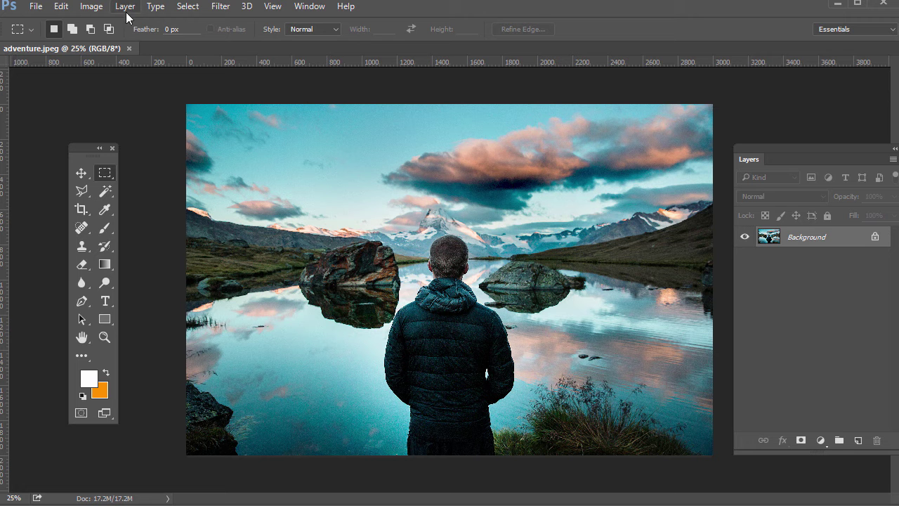
Step: Check the photo's pixel dimensions and resolution in the Image Size dialog, leaving the image unresized
{"action": "left_click", "coordinate": [92, 11]}
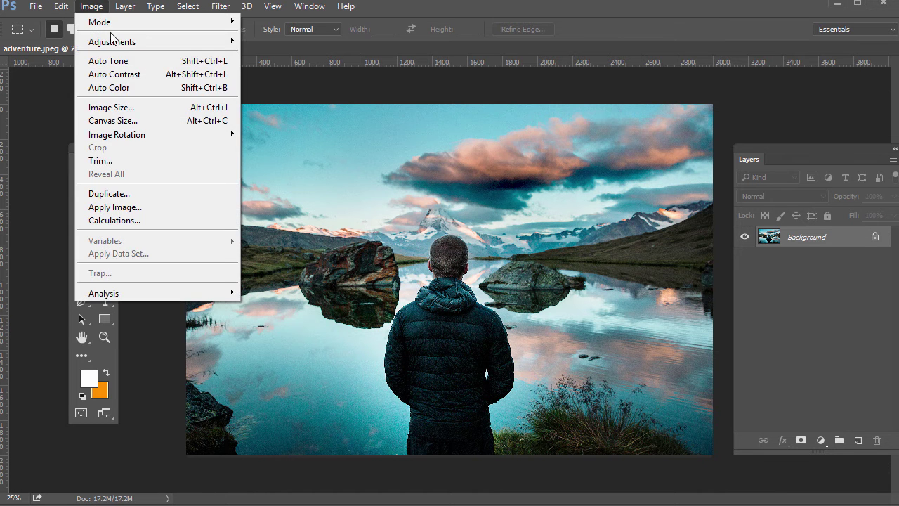
{"action": "left_click", "coordinate": [141, 106]}
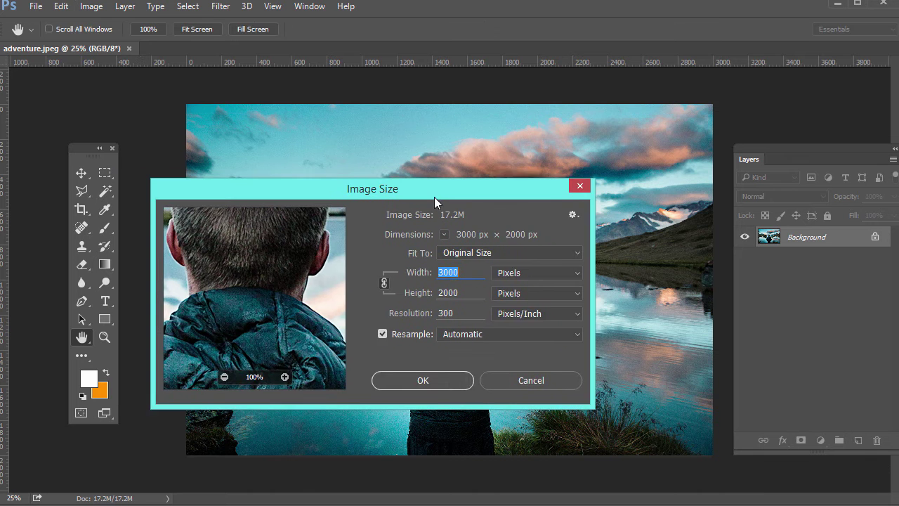
{"action": "left_click_drag", "start_coordinate": [331, 263], "coordinate": [283, 316]}
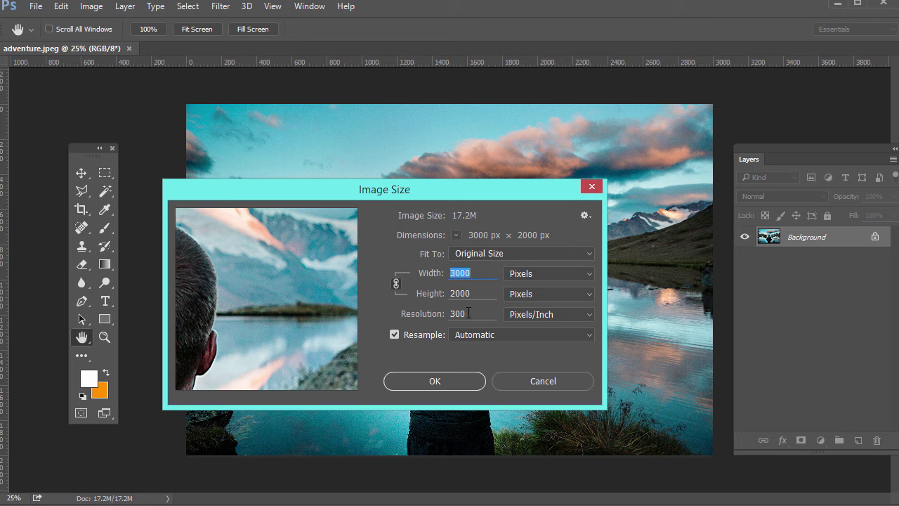
{"action": "left_click_drag", "start_coordinate": [468, 313], "coordinate": [425, 316]}
{"action": "left_click", "coordinate": [518, 380]}
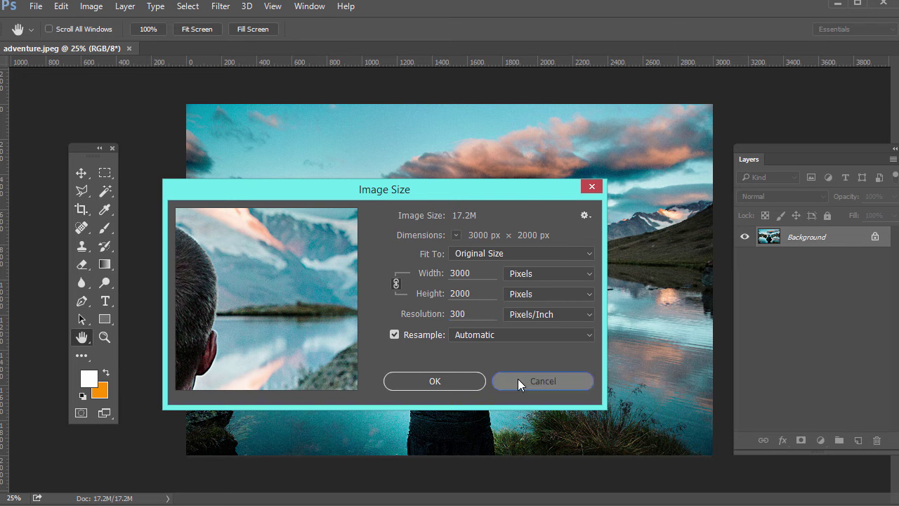
{"action": "left_click", "coordinate": [518, 380]}
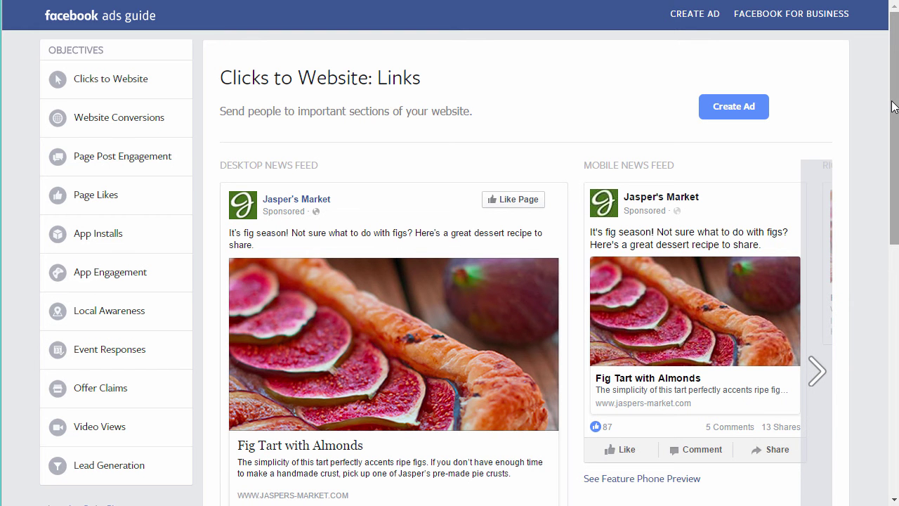
Step: Look up the recommended image size for Clicks to Website link ads in the Facebook ads guide
{"action": "left_click_drag", "start_coordinate": [895, 106], "coordinate": [894, 349]}
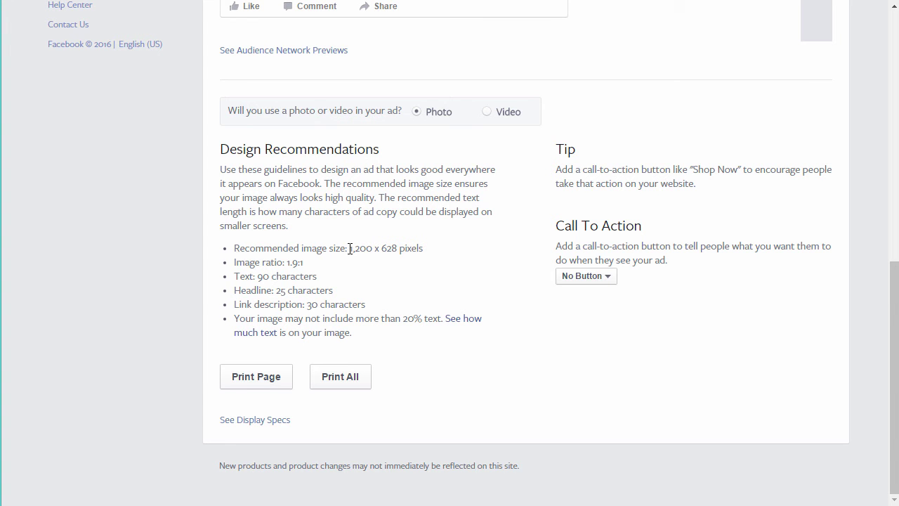
{"action": "left_click_drag", "start_coordinate": [351, 248], "coordinate": [399, 248]}
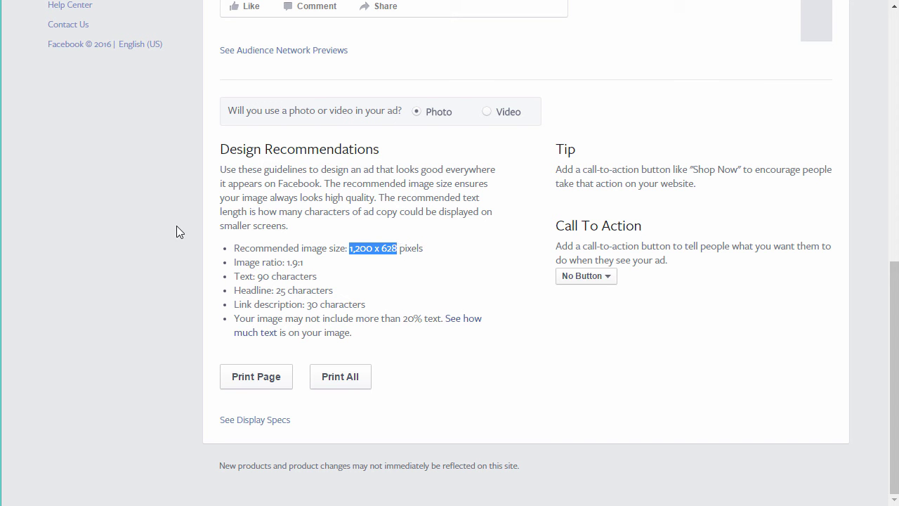
{"action": "scroll", "coordinate": [176, 232], "scroll_direction": "up", "scroll_amount": 9}
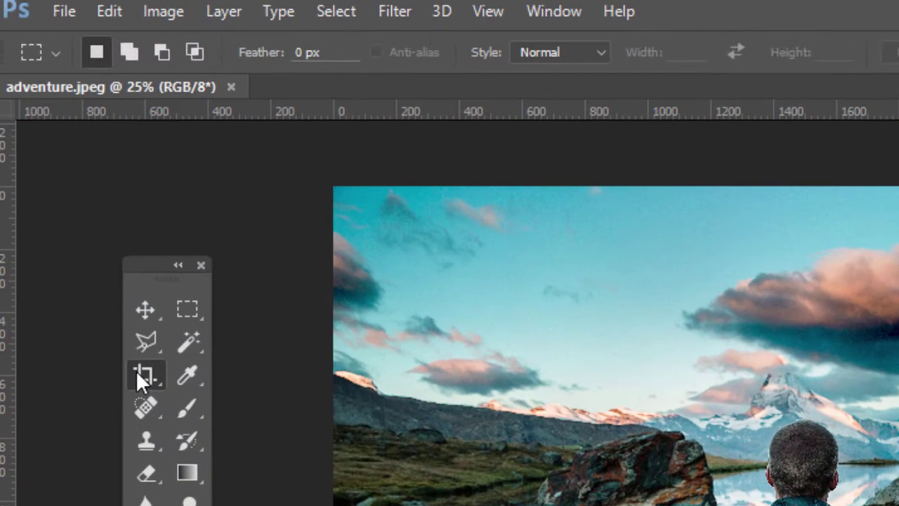
Step: Switch to Photoshop and activate the Crop Tool for adventure.jpeg
{"action": "left_click_drag", "start_coordinate": [80, 209], "coordinate": [101, 211]}
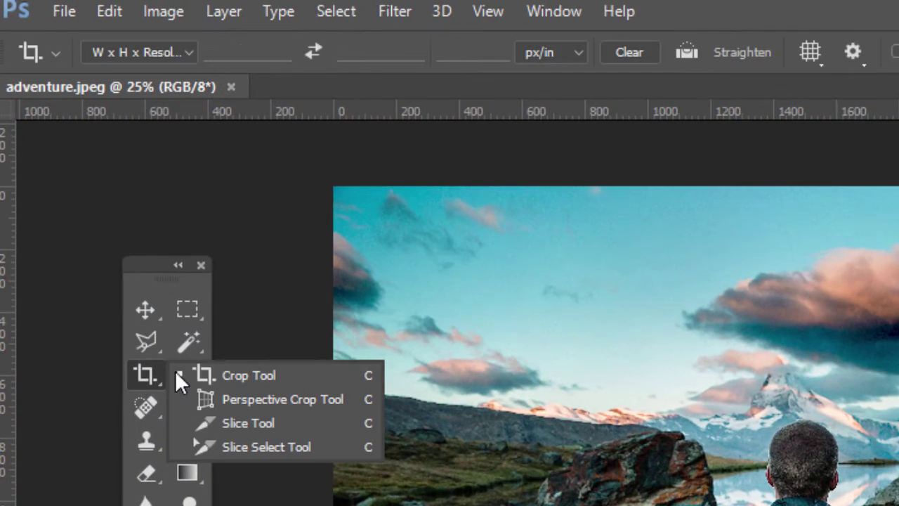
{"action": "left_click", "coordinate": [215, 373]}
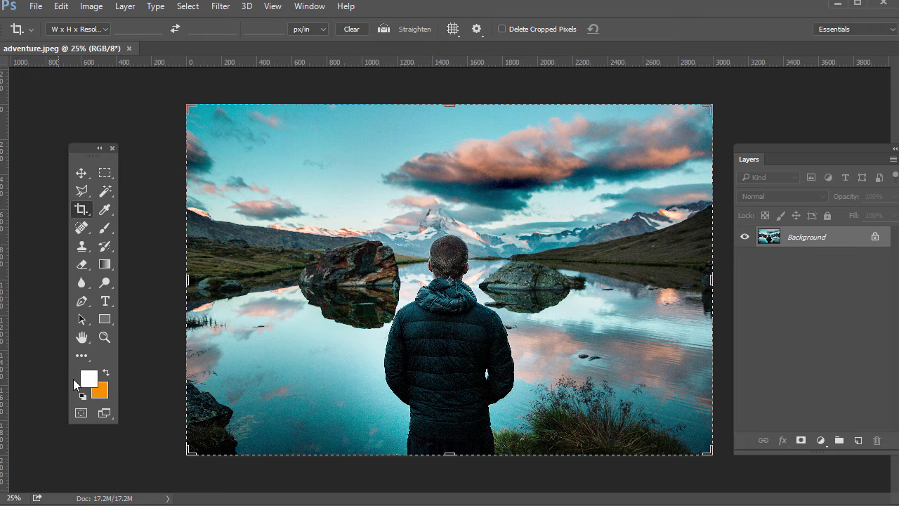
{"action": "left_click", "coordinate": [309, 6]}
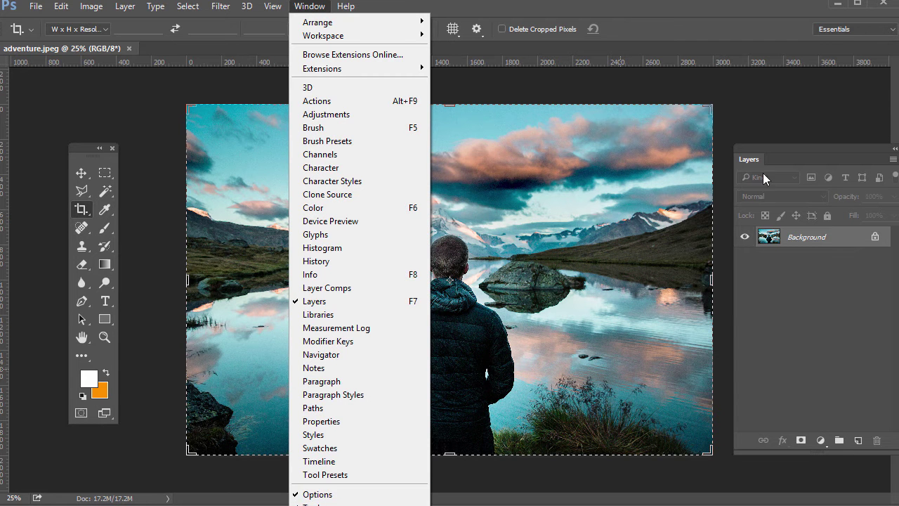
{"action": "left_click", "coordinate": [802, 144]}
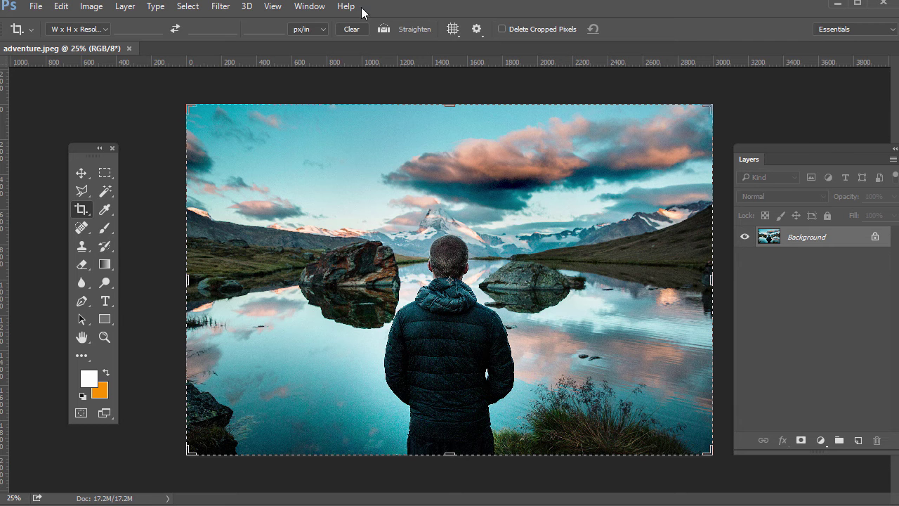
{"action": "left_click", "coordinate": [309, 6]}
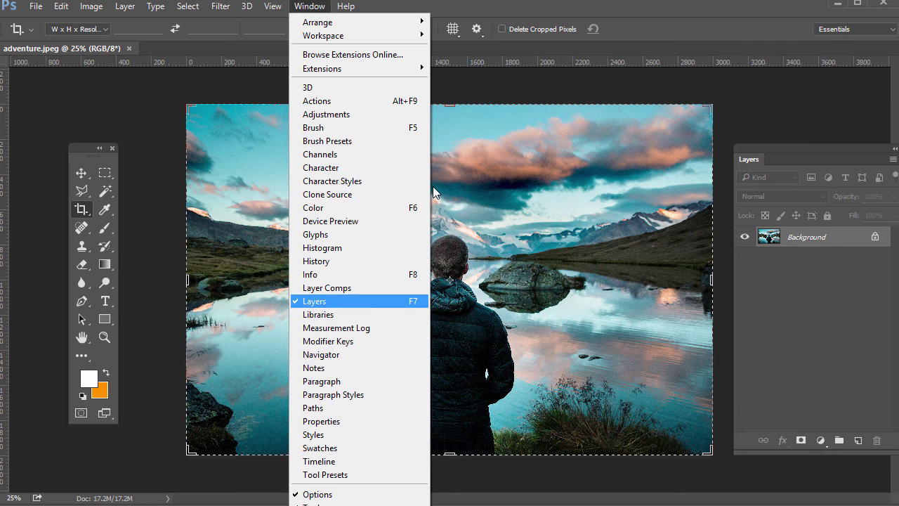
{"action": "left_click", "coordinate": [546, 10]}
{"action": "left_click", "coordinate": [309, 6]}
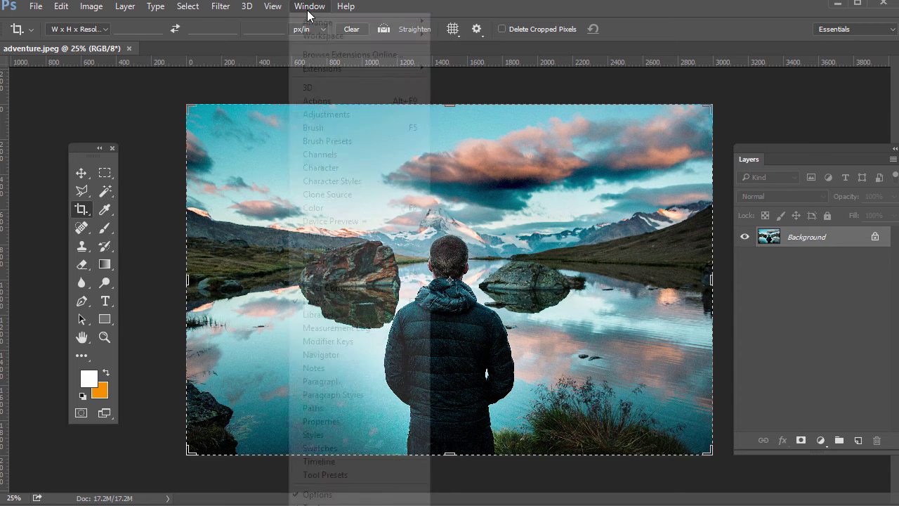
{"action": "left_click", "coordinate": [585, 8]}
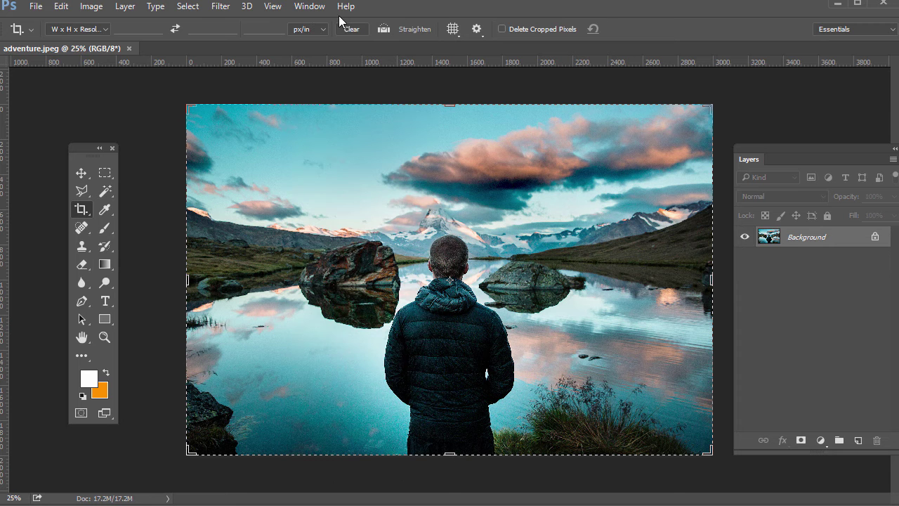
Step: Check the ads guide's image size again and set the Crop Tool's width to 1200 px
{"action": "right_click", "coordinate": [82, 210]}
{"action": "left_click", "coordinate": [136, 211]}
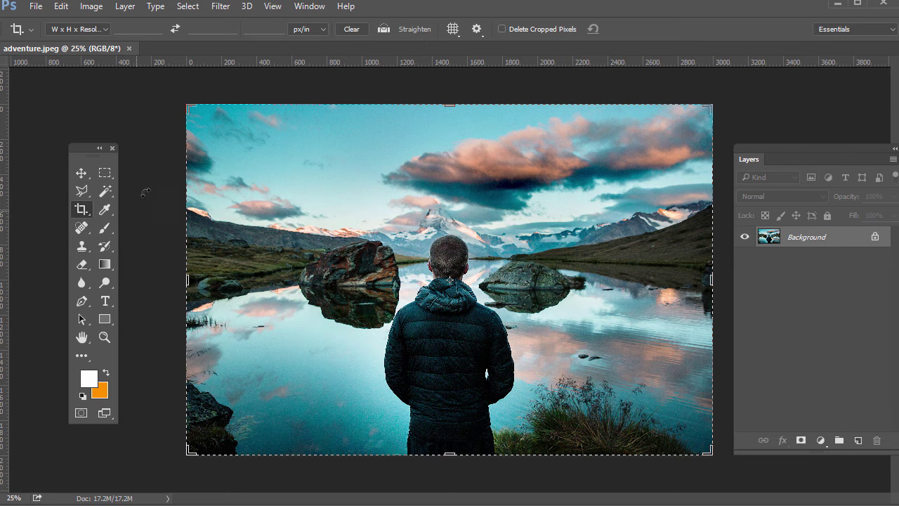
{"action": "left_click", "coordinate": [141, 29]}
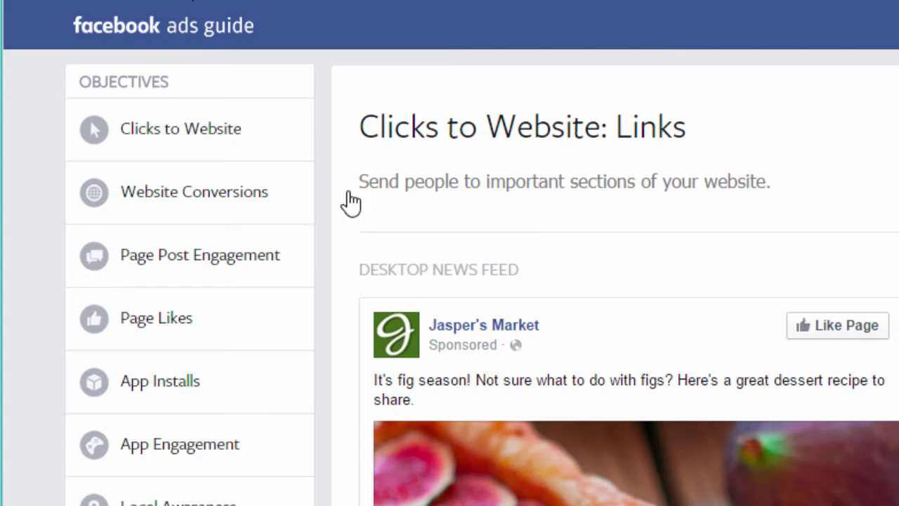
{"action": "scroll", "coordinate": [345, 201], "scroll_direction": "down", "scroll_amount": 10}
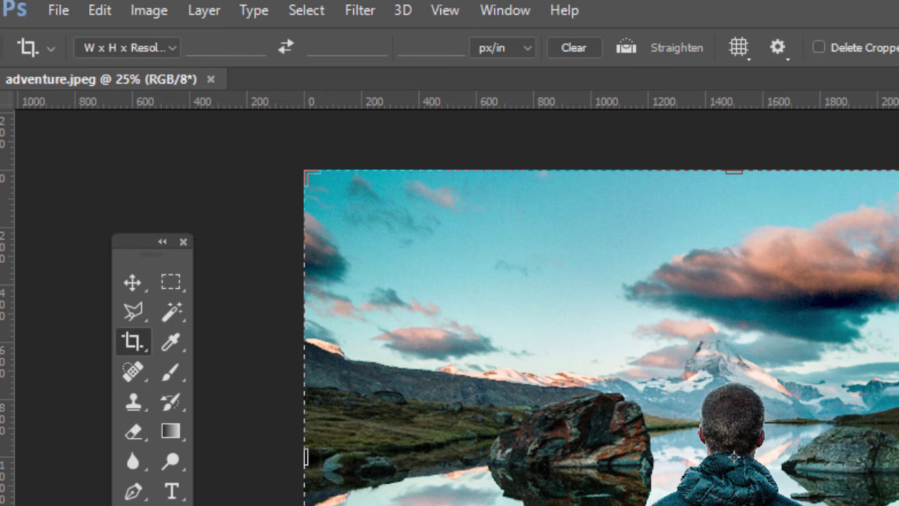
{"action": "left_click", "coordinate": [243, 47]}
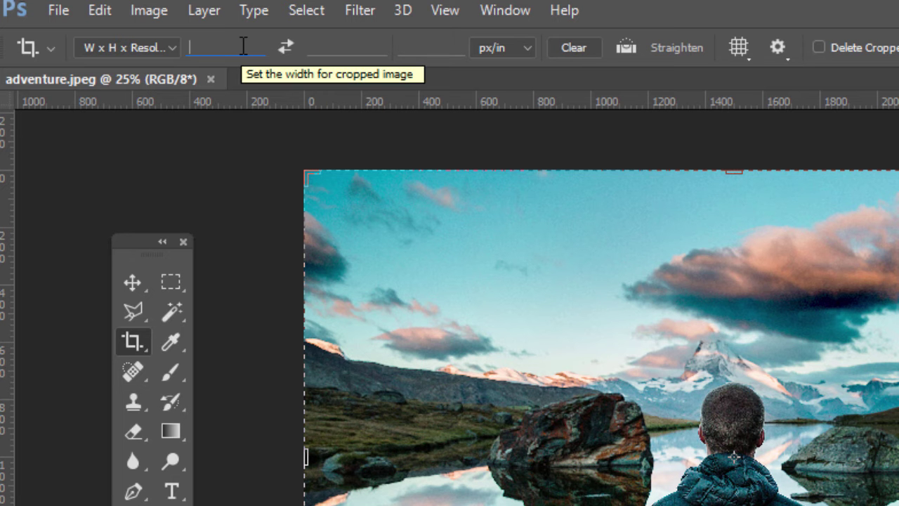
{"action": "type", "text": "1200"}
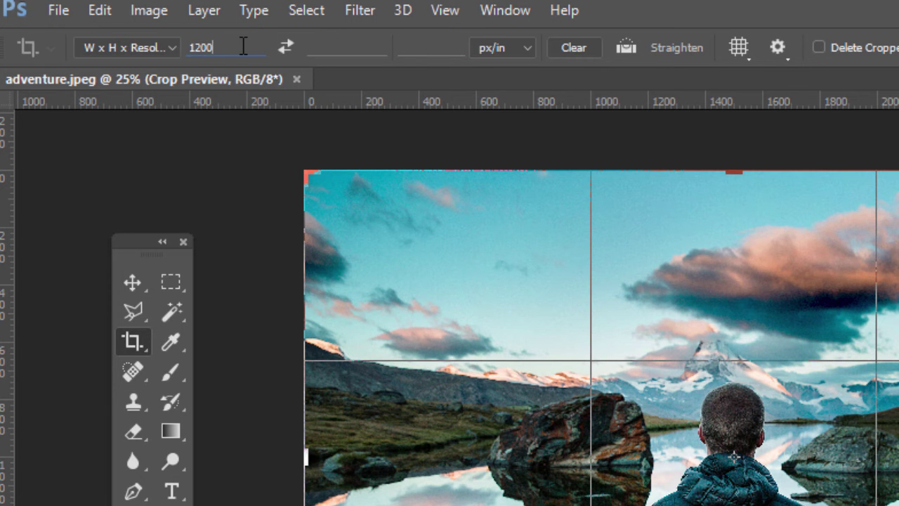
{"action": "type", "text": "px"}
{"action": "key", "text": "Tab"}
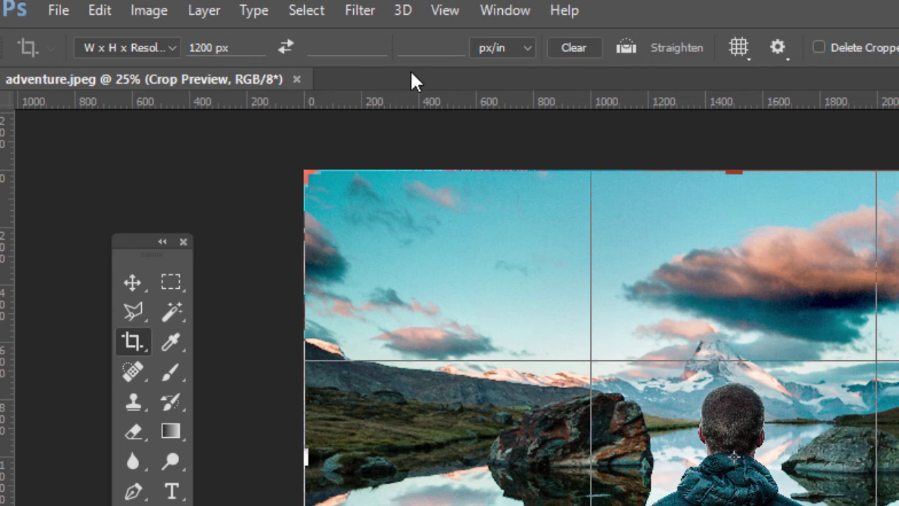
Step: Set the crop height to 628 px and the resolution to 72 px/in, and apply the crop to the photo
{"action": "left_click", "coordinate": [351, 49]}
{"action": "type", "text": "628px"}
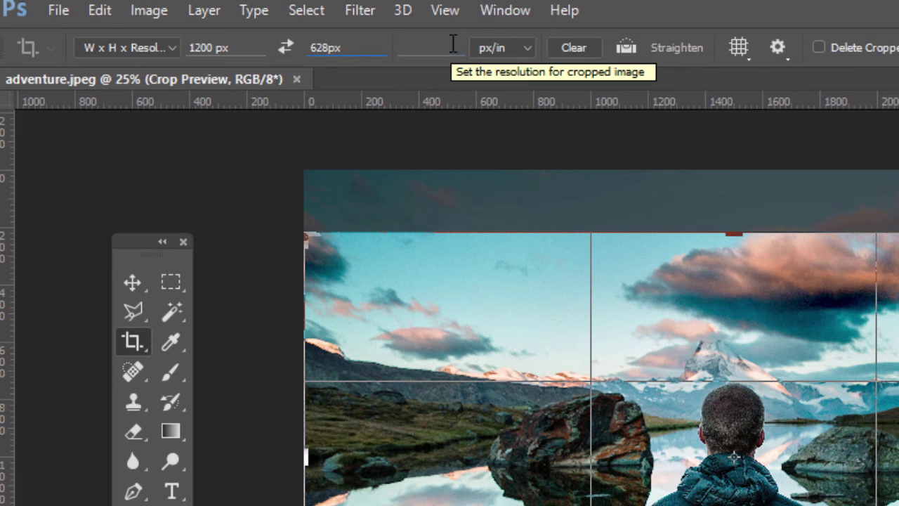
{"action": "key", "text": "Tab"}
{"action": "type", "text": "72"}
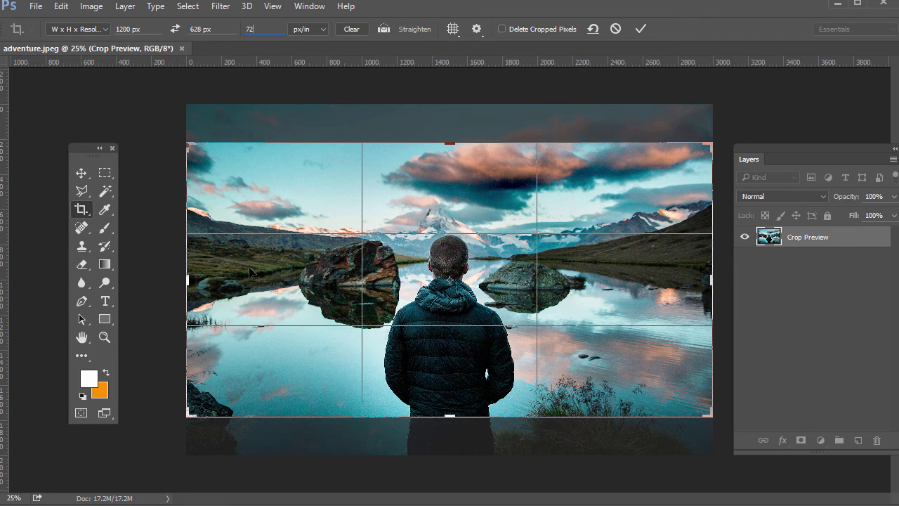
{"action": "mouse_move", "coordinate": [370, 234]}
{"action": "left_mouse_down"}
{"action": "mouse_move", "coordinate": [370, 264]}
{"action": "mouse_move", "coordinate": [373, 179]}
{"action": "mouse_move", "coordinate": [371, 273]}
{"action": "mouse_move", "coordinate": [367, 237]}
{"action": "left_mouse_up"}
{"action": "key", "text": "Return"}
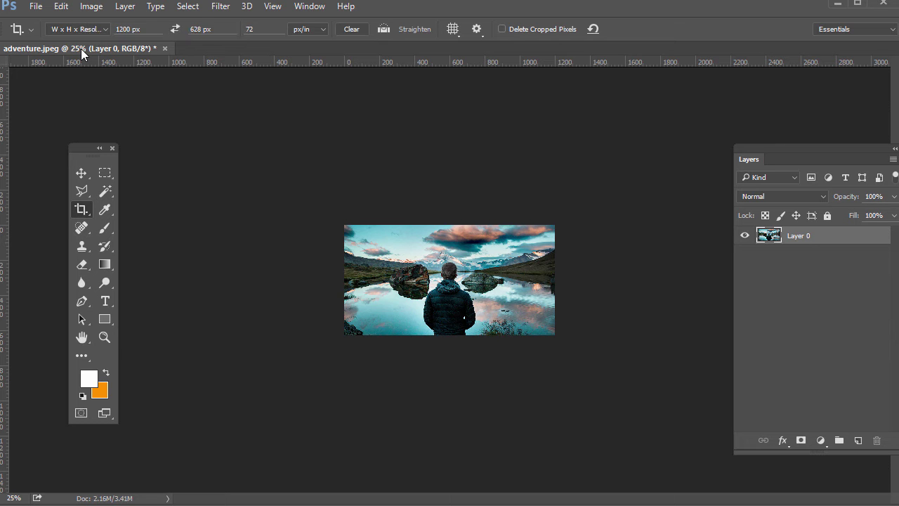
Step: Inspect the cropped photo at 100% and add a new empty layer above Layer 0
{"action": "left_click", "coordinate": [302, 6]}
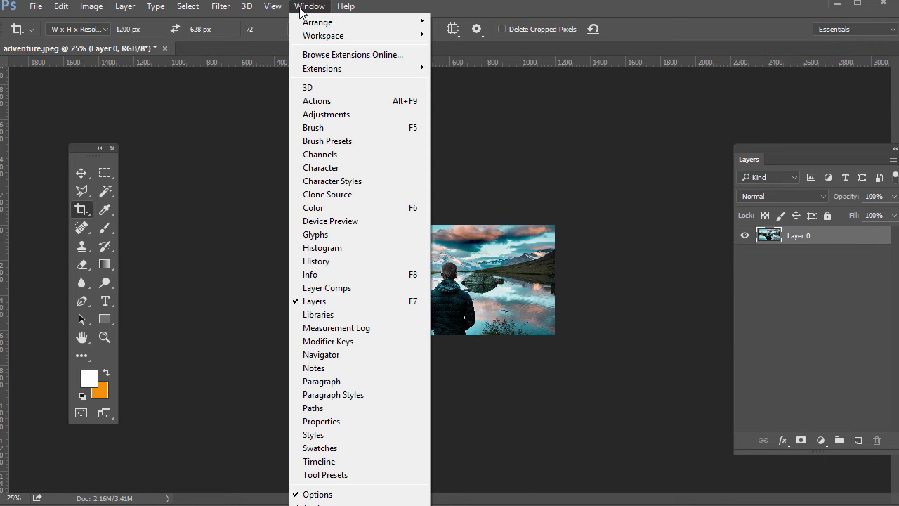
{"action": "mouse_move", "coordinate": [272, 6]}
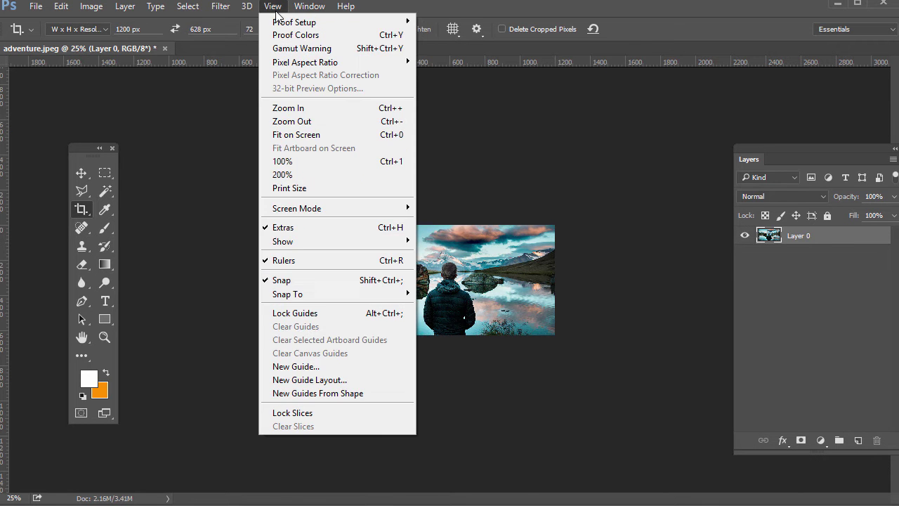
{"action": "left_click", "coordinate": [318, 161]}
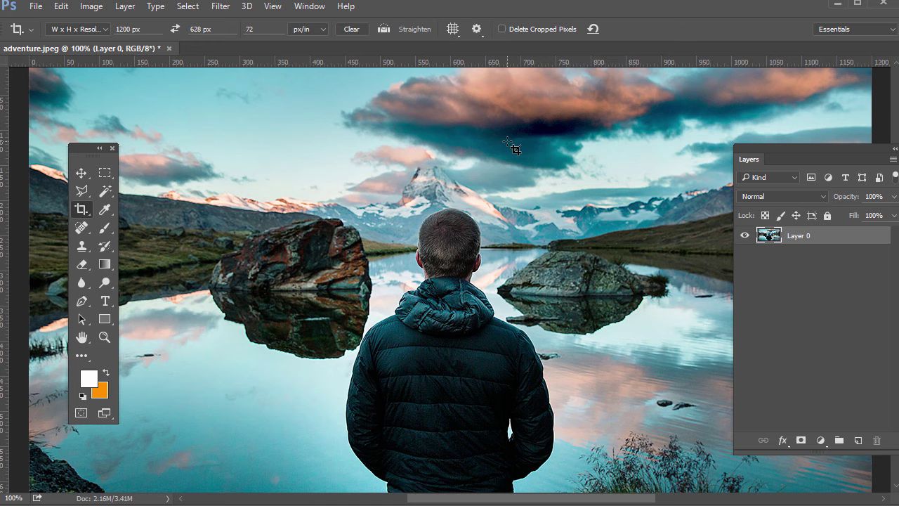
{"action": "key", "text": "ctrl+minus"}
{"action": "key", "text": "ctrl+minus"}
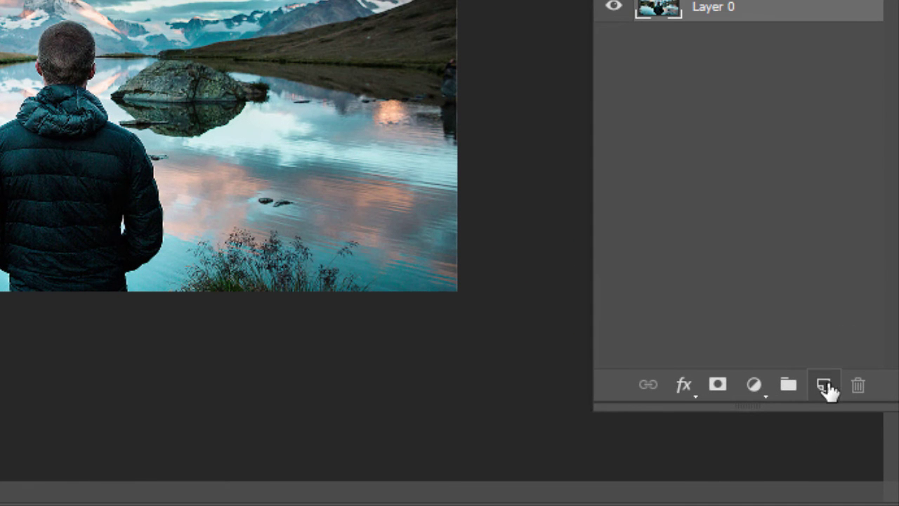
{"action": "left_click", "coordinate": [824, 388]}
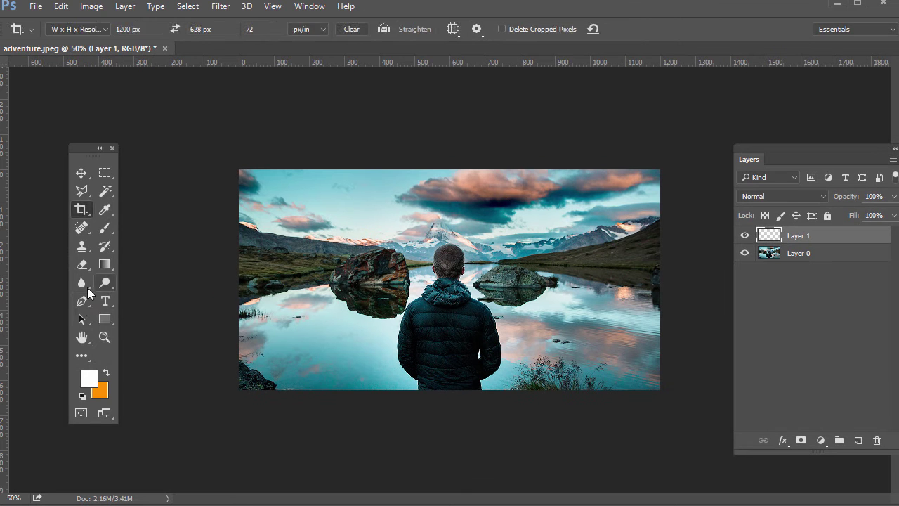
Step: Activate the Pen Tool in Shape mode and review its stroke type and stroke colour options
{"action": "left_click", "coordinate": [81, 301]}
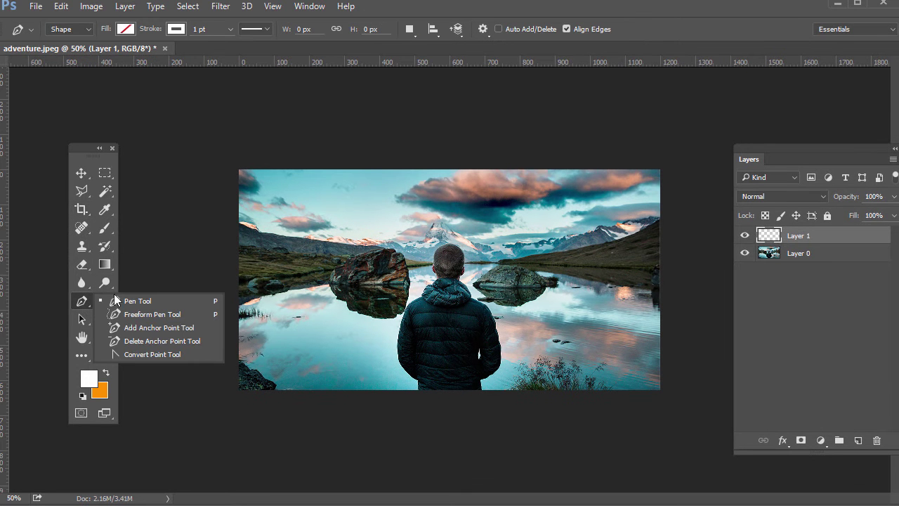
{"action": "left_click", "coordinate": [126, 302]}
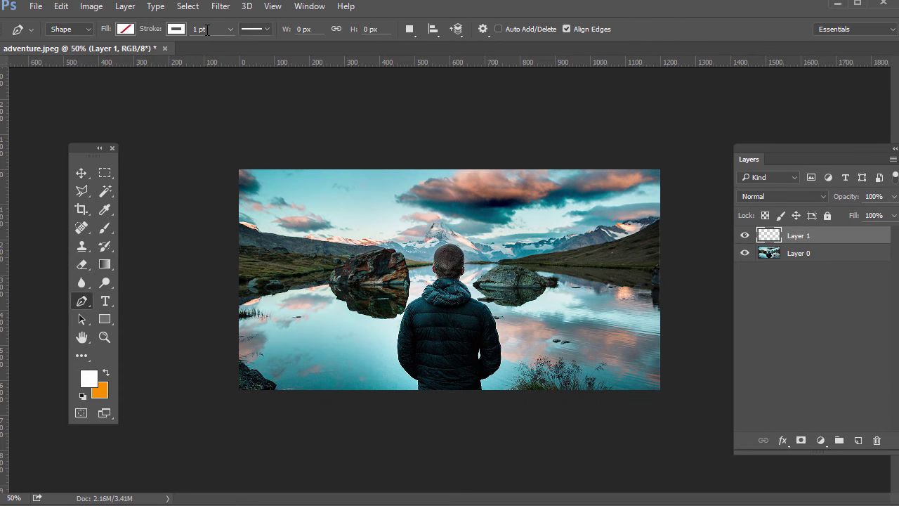
{"action": "left_click", "coordinate": [255, 33]}
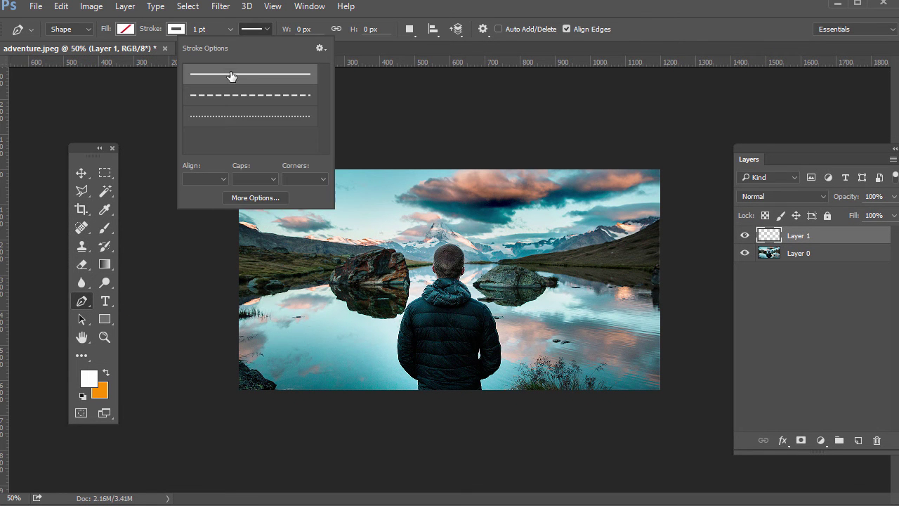
{"action": "left_click", "coordinate": [264, 29]}
{"action": "left_click", "coordinate": [175, 29]}
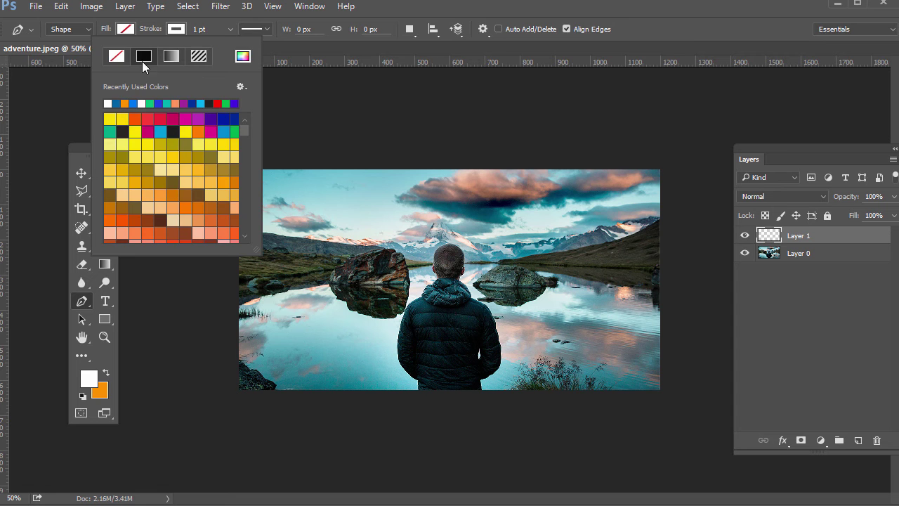
{"action": "left_click", "coordinate": [172, 31]}
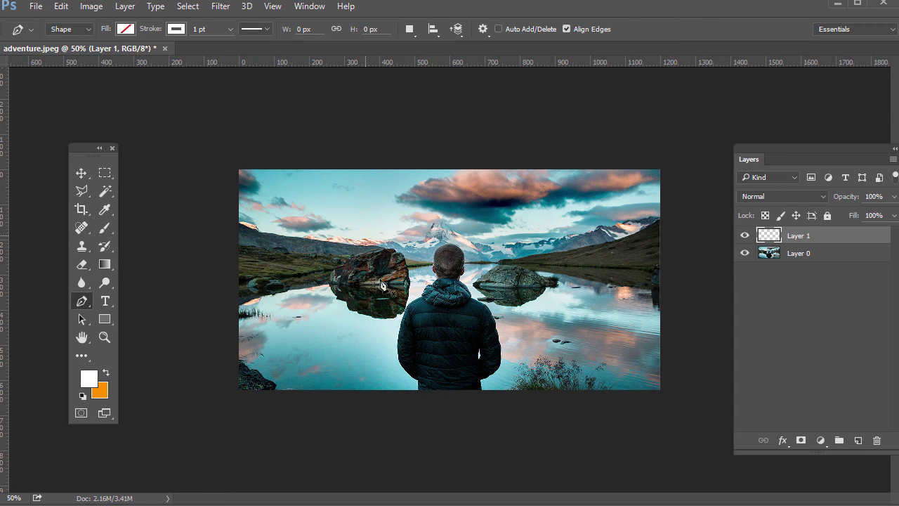
Step: Draw an open Pen Tool shape of straight segments crossing the photo diagonally, placing its corner points outside the image, with a 1 pt white stroke and no fill
{"action": "left_click", "coordinate": [398, 416]}
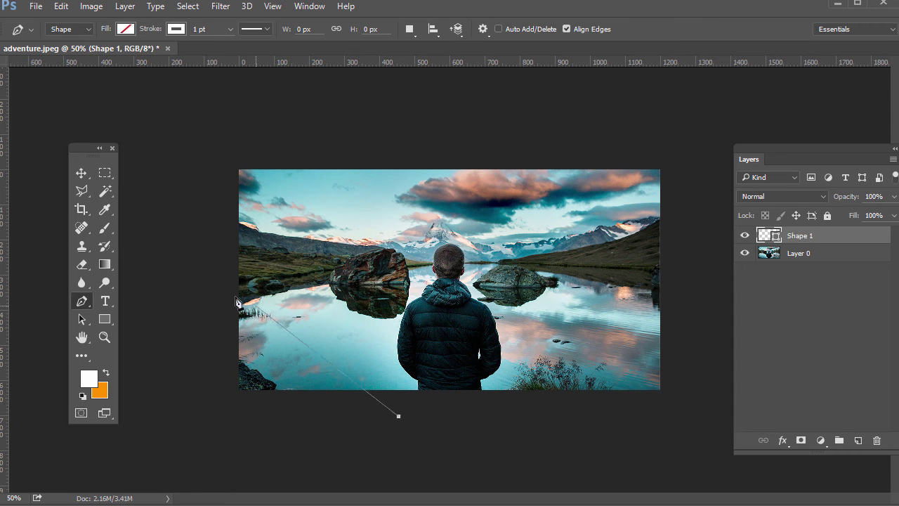
{"action": "left_click", "coordinate": [214, 209]}
{"action": "left_click", "coordinate": [198, 243]}
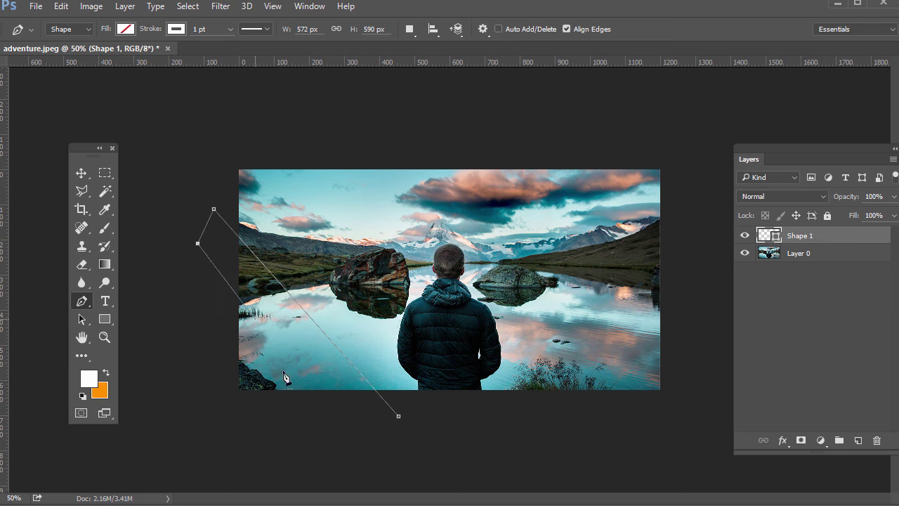
{"action": "left_click", "coordinate": [359, 434]}
{"action": "left_click", "coordinate": [164, 438]}
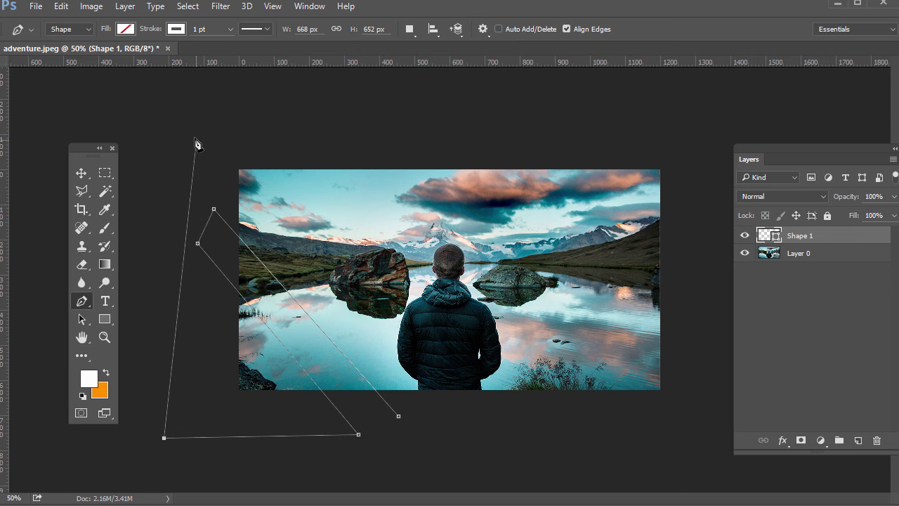
{"action": "left_click", "coordinate": [196, 109]}
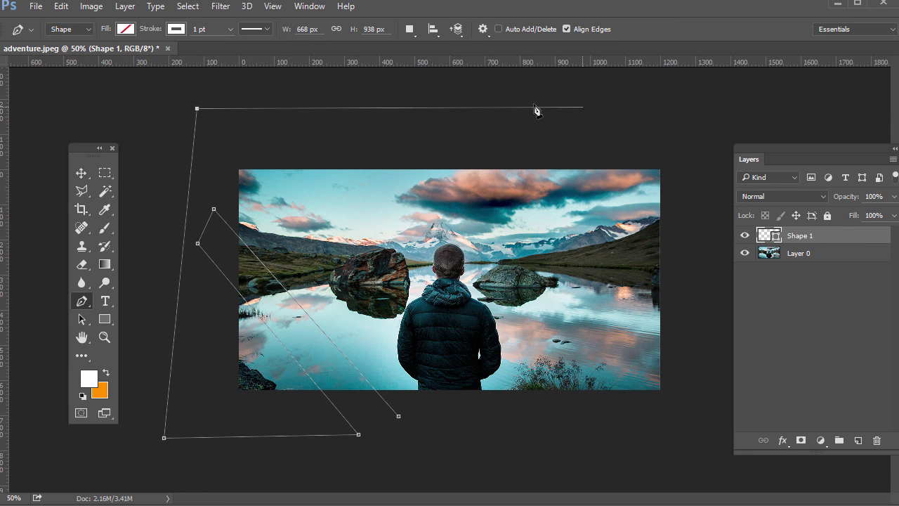
{"action": "left_click", "coordinate": [439, 122]}
{"action": "left_click", "coordinate": [713, 390]}
{"action": "left_click", "coordinate": [727, 358]}
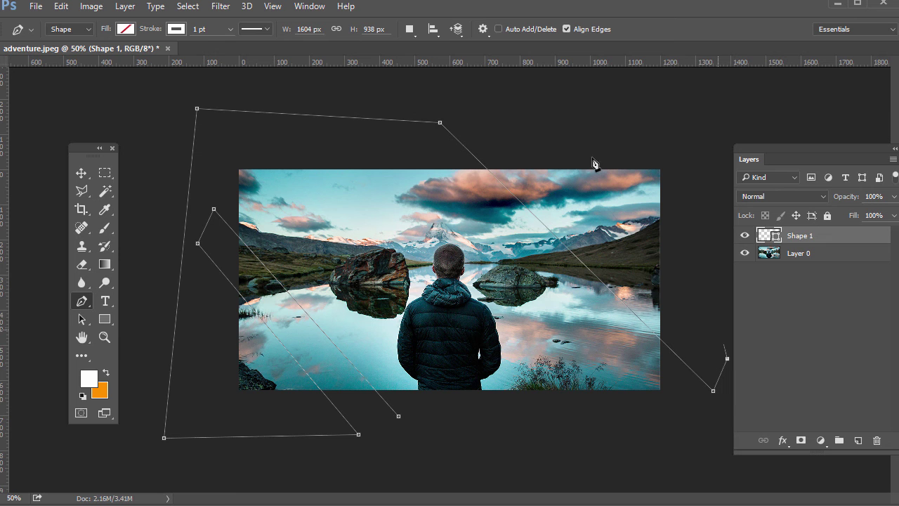
{"action": "left_click", "coordinate": [505, 86]}
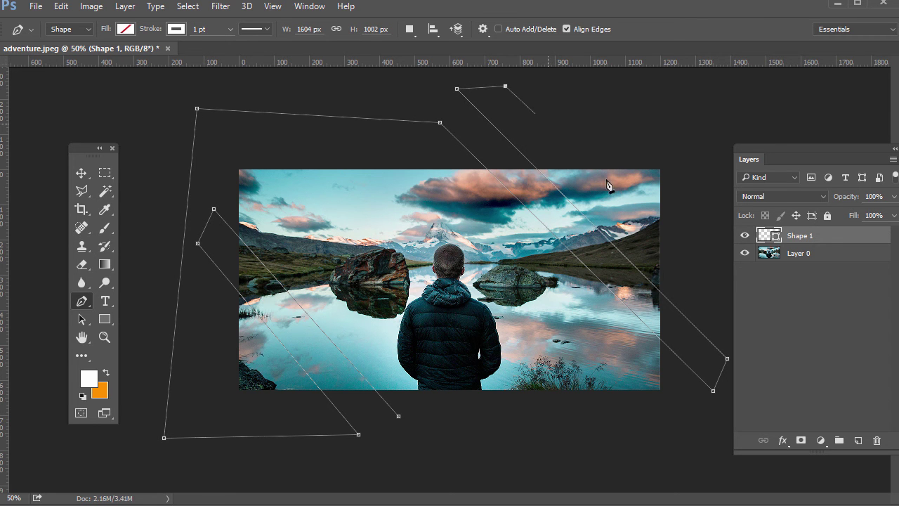
{"action": "left_click", "coordinate": [730, 260]}
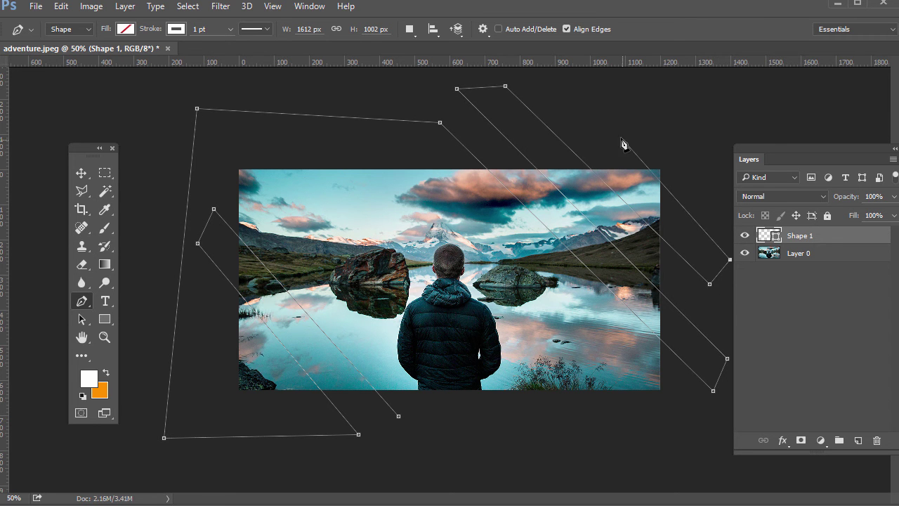
{"action": "left_click", "coordinate": [619, 135]}
{"action": "left_click", "coordinate": [373, 96]}
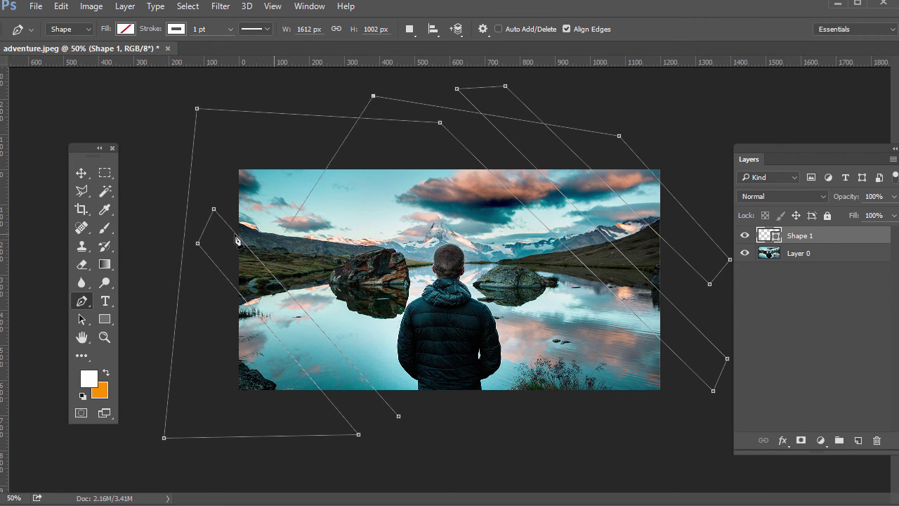
{"action": "left_click", "coordinate": [453, 154]}
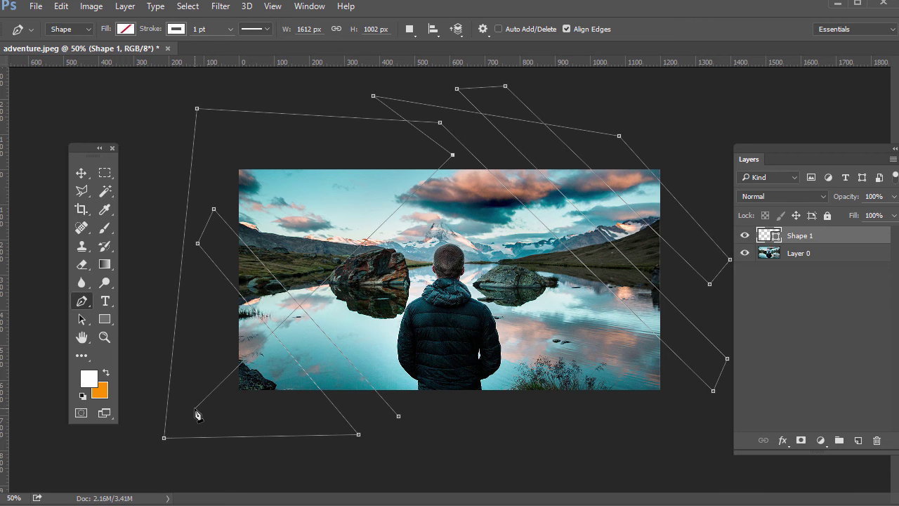
{"action": "left_click", "coordinate": [181, 373]}
{"action": "left_click", "coordinate": [178, 151]}
{"action": "left_click", "coordinate": [205, 85]}
{"action": "left_click", "coordinate": [235, 153]}
{"action": "left_click", "coordinate": [222, 188]}
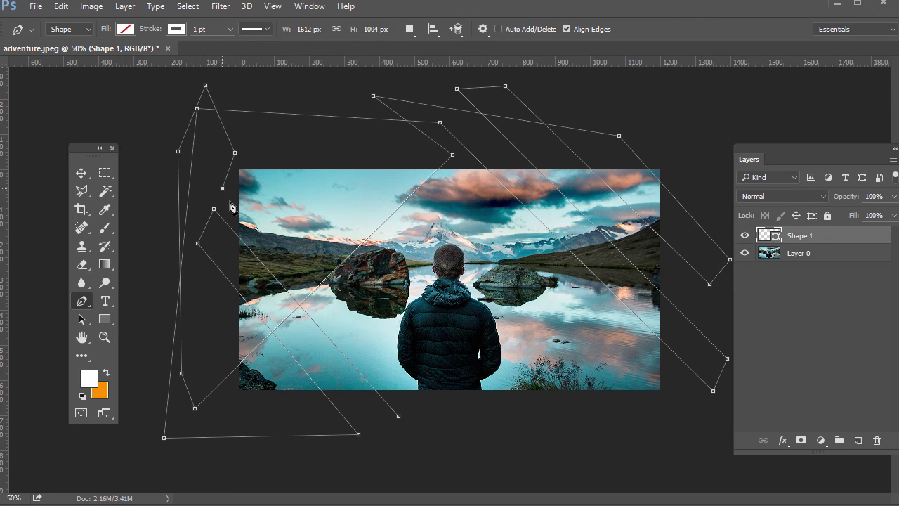
{"action": "left_click", "coordinate": [433, 432]}
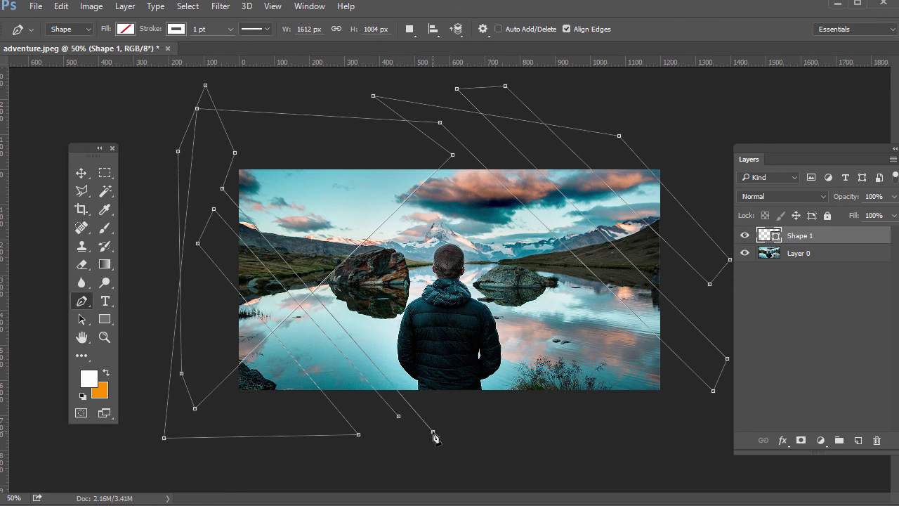
{"action": "left_click", "coordinate": [553, 434]}
{"action": "left_click", "coordinate": [620, 404]}
{"action": "left_click", "coordinate": [664, 353]}
{"action": "left_click", "coordinate": [691, 463]}
{"action": "left_click", "coordinate": [81, 173]}
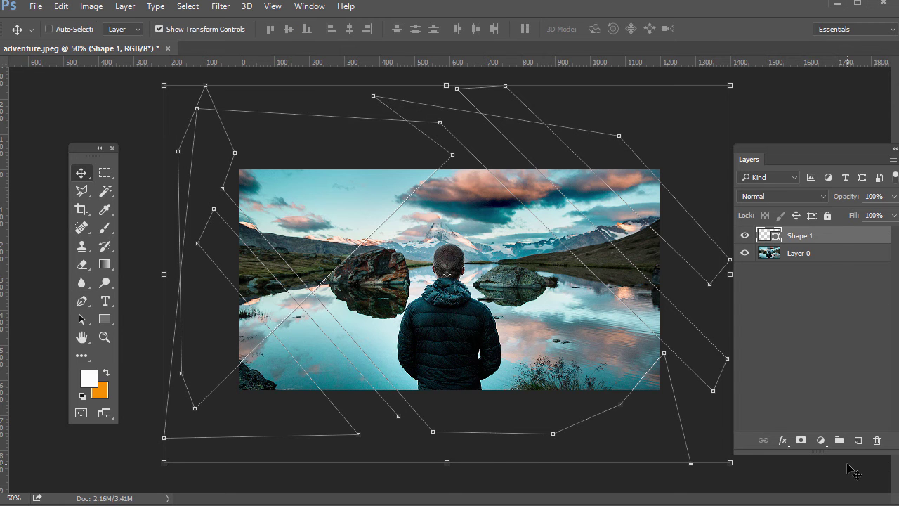
Step: Add a new empty layer directly above Layer 0, below the line shape
{"action": "left_click", "coordinate": [789, 255]}
{"action": "key", "text": "ctrl+plus"}
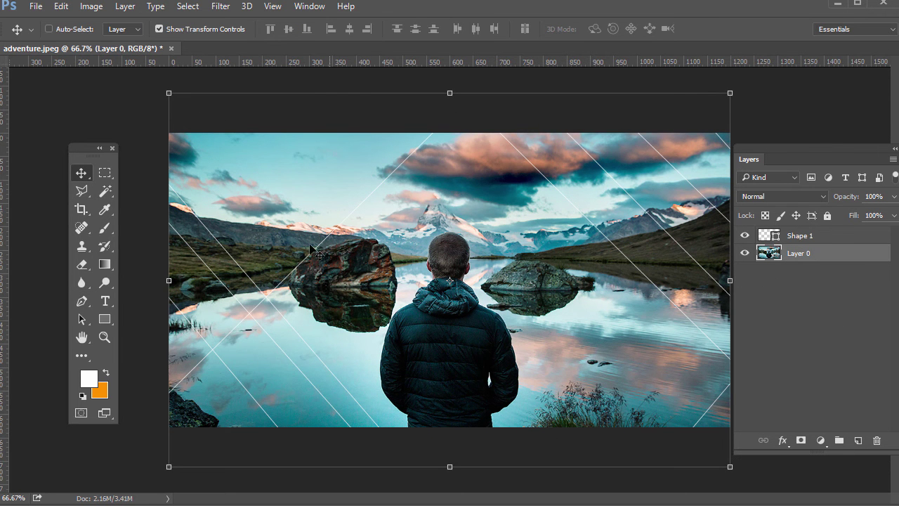
{"action": "left_click", "coordinate": [857, 439]}
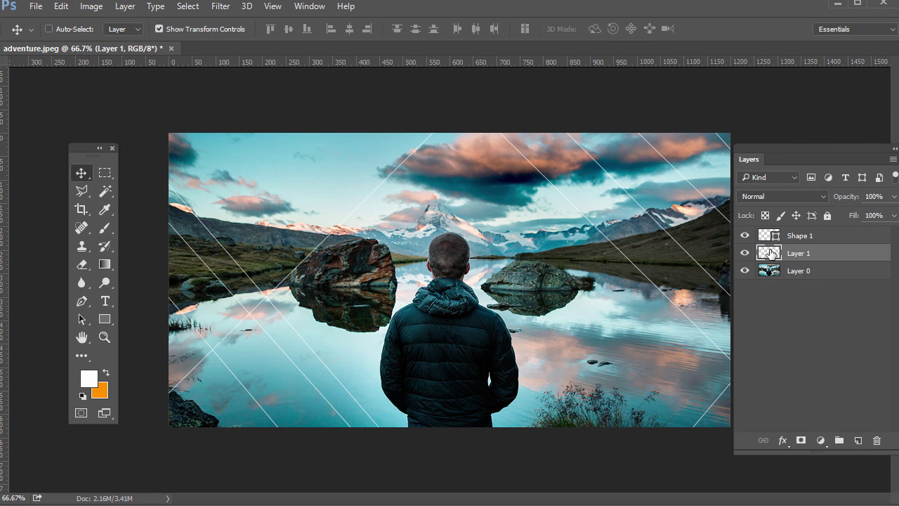
Step: Activate the Rectangle Tool and set the foreground colour to orange, about R 255, G 152, B 12
{"action": "left_click", "coordinate": [105, 319]}
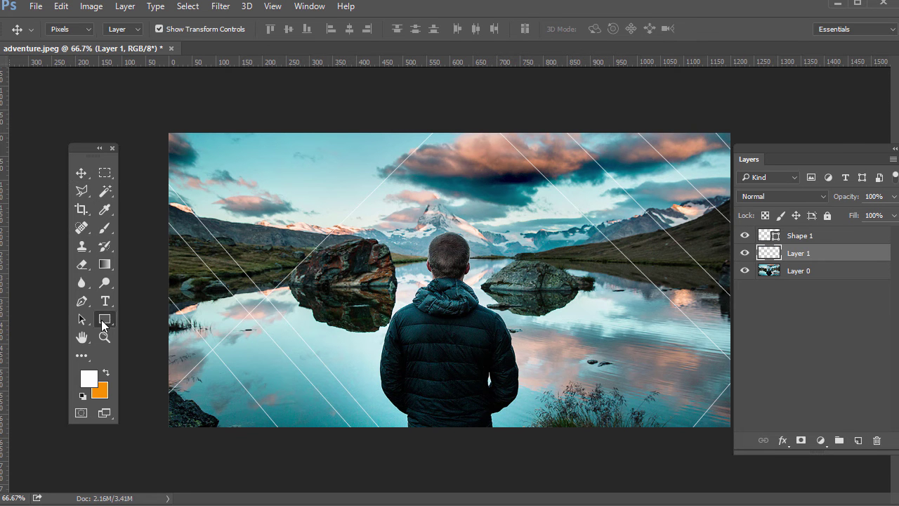
{"action": "left_click", "coordinate": [151, 319]}
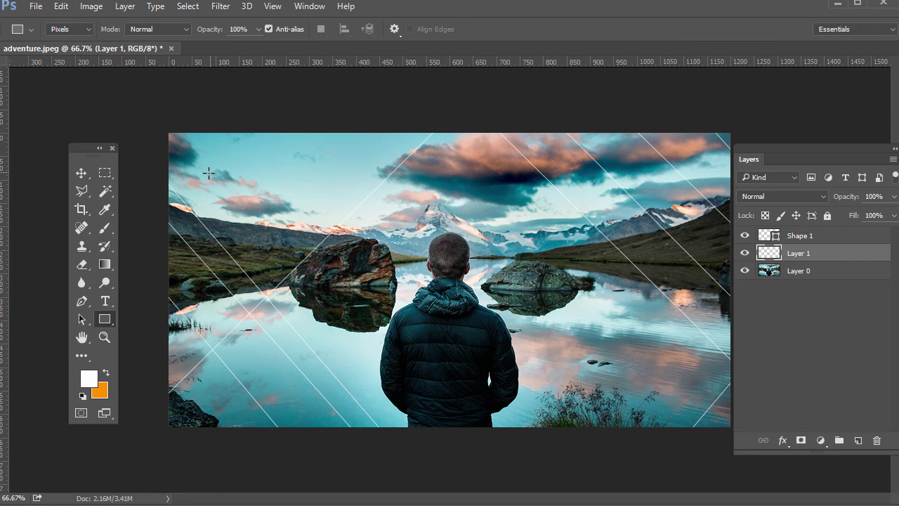
{"action": "left_click", "coordinate": [92, 386]}
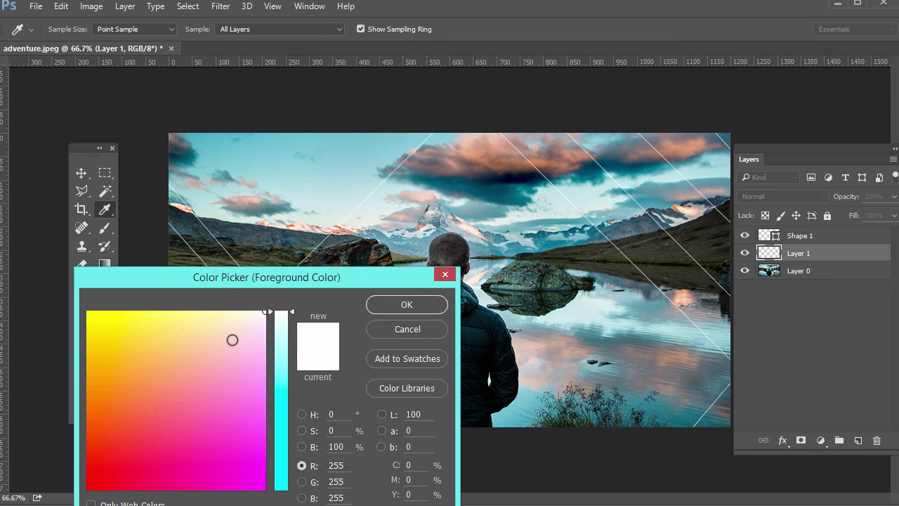
{"action": "left_click", "coordinate": [88, 389]}
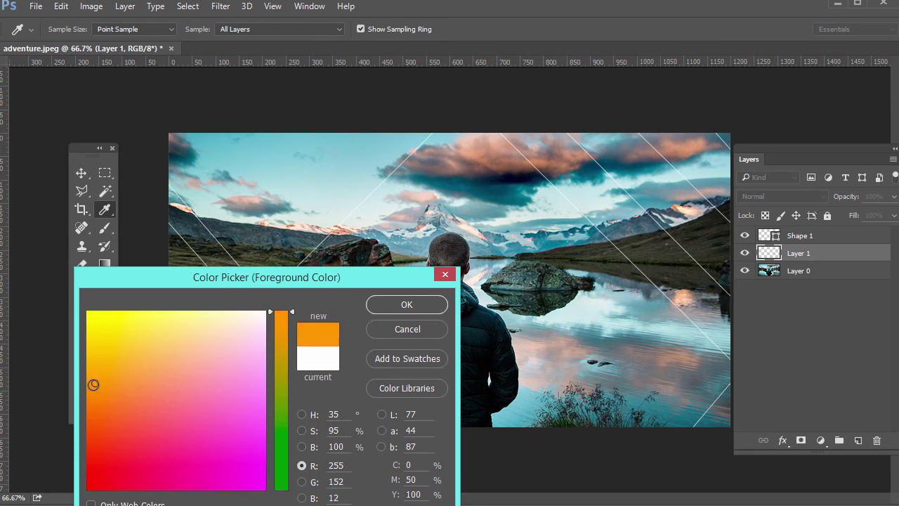
{"action": "left_click", "coordinate": [385, 307]}
Step: Add a new layer above Shape 1 and draw a small orange square in Pixels mode in the photo's upper-left corner
{"action": "left_click", "coordinate": [800, 235]}
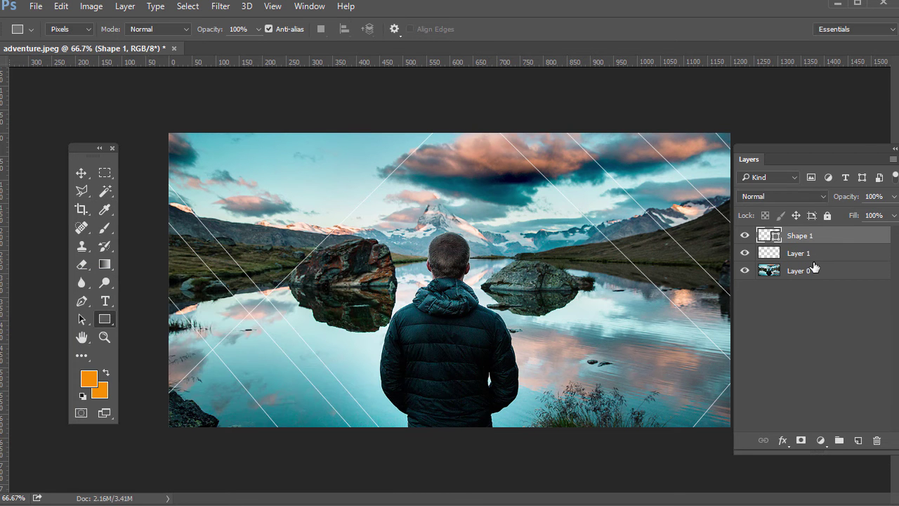
{"action": "left_click", "coordinate": [857, 440]}
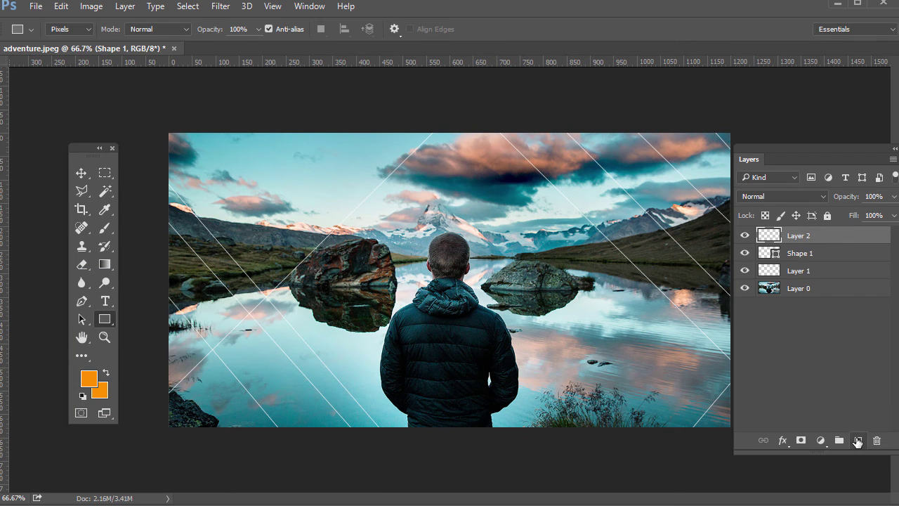
{"action": "left_click", "coordinate": [62, 29]}
{"action": "left_click", "coordinate": [65, 64]}
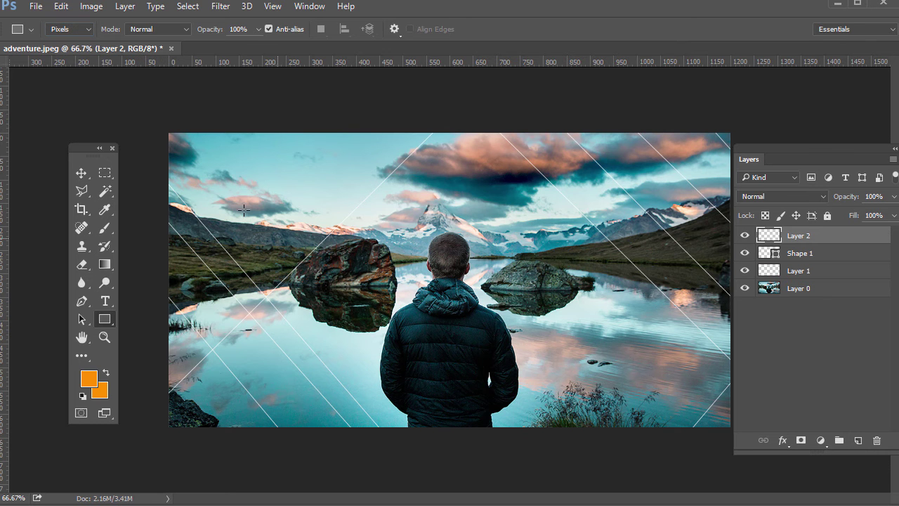
{"action": "left_click_drag", "start_coordinate": [196, 155], "coordinate": [241, 184]}
Step: Duplicate the orange square three times to form an evenly spaced horizontal row of four squares
{"action": "left_click", "coordinate": [81, 173]}
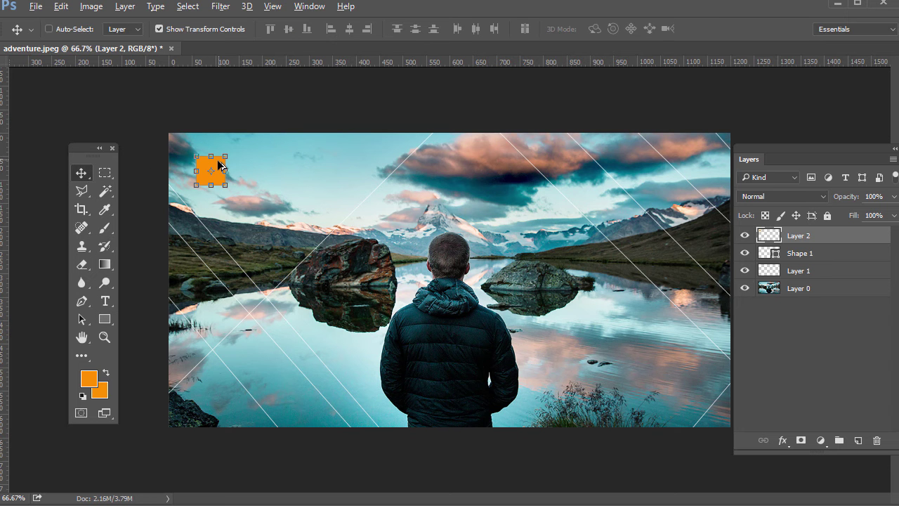
{"action": "left_click_drag", "start_coordinate": [220, 165], "coordinate": [258, 167]}
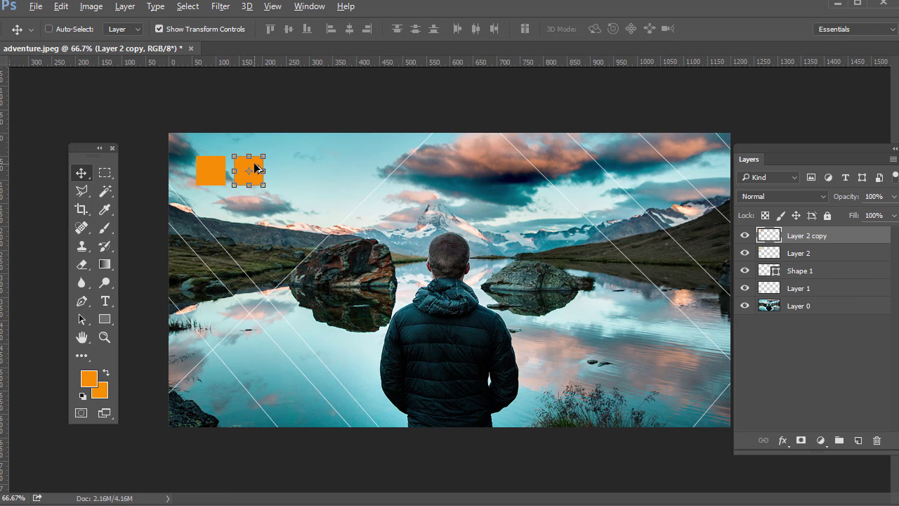
{"action": "left_click_drag", "start_coordinate": [257, 168], "coordinate": [330, 169]}
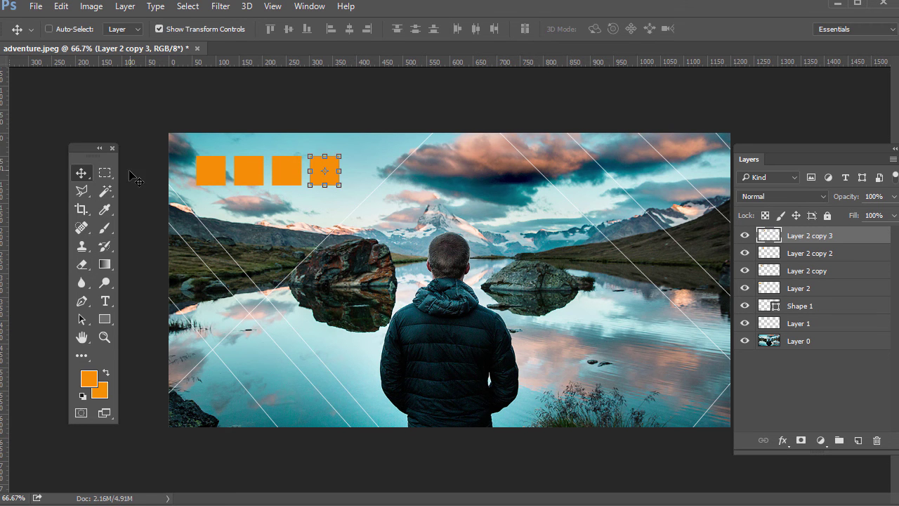
Step: Apply a blue Color Overlay of about R 35, G 151, B 225 to the second square on Layer 2 copy
{"action": "left_click", "coordinate": [101, 175]}
{"action": "left_click", "coordinate": [828, 271]}
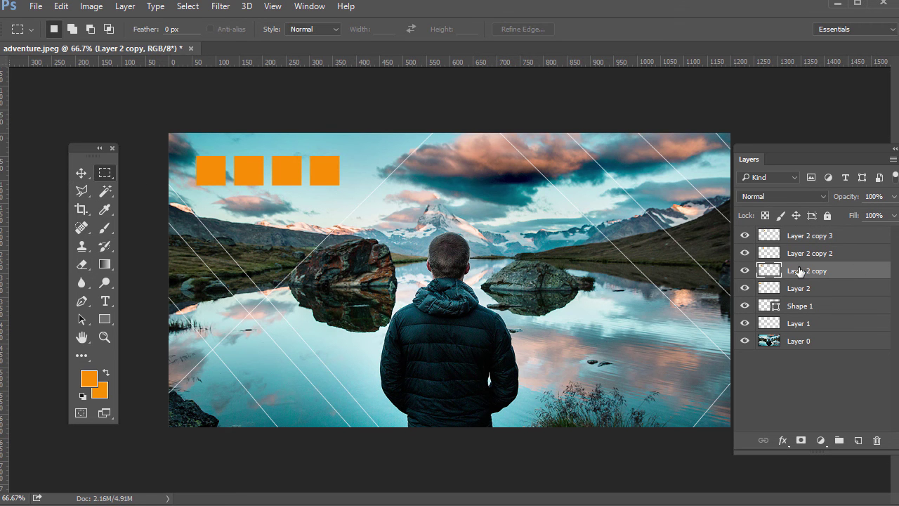
{"action": "left_click", "coordinate": [127, 7]}
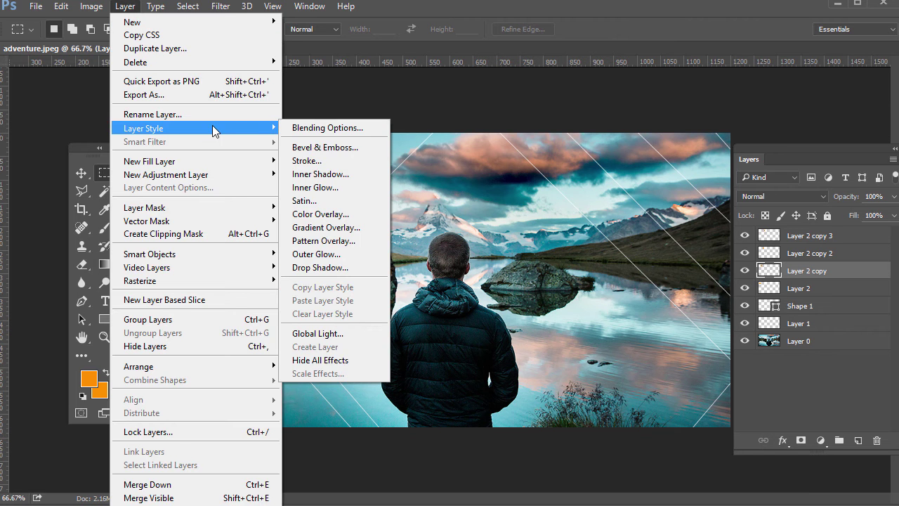
{"action": "mouse_move", "coordinate": [257, 129]}
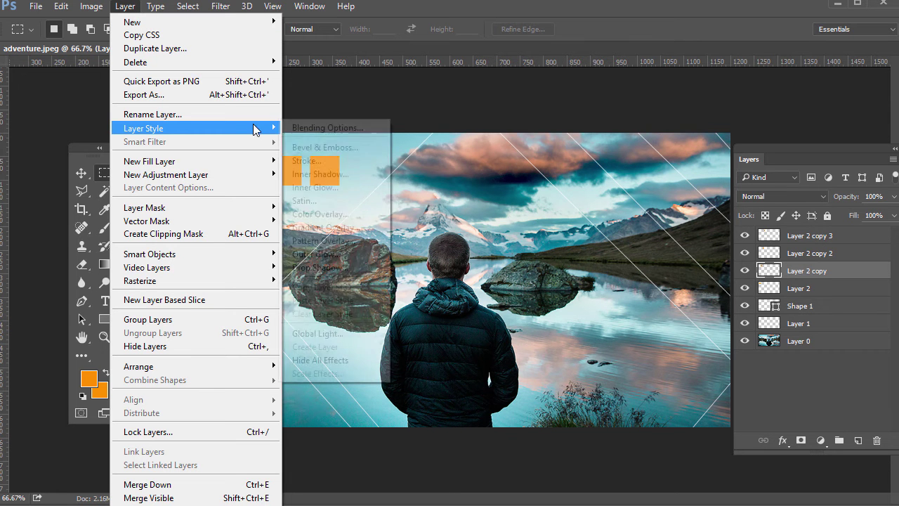
{"action": "left_click", "coordinate": [325, 215]}
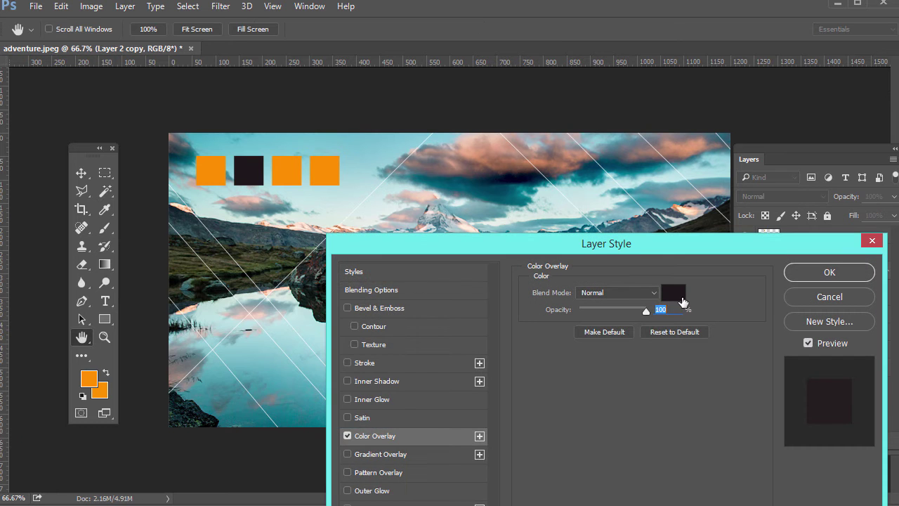
{"action": "left_click", "coordinate": [673, 292]}
{"action": "left_click", "coordinate": [237, 367]}
{"action": "left_click", "coordinate": [245, 383]}
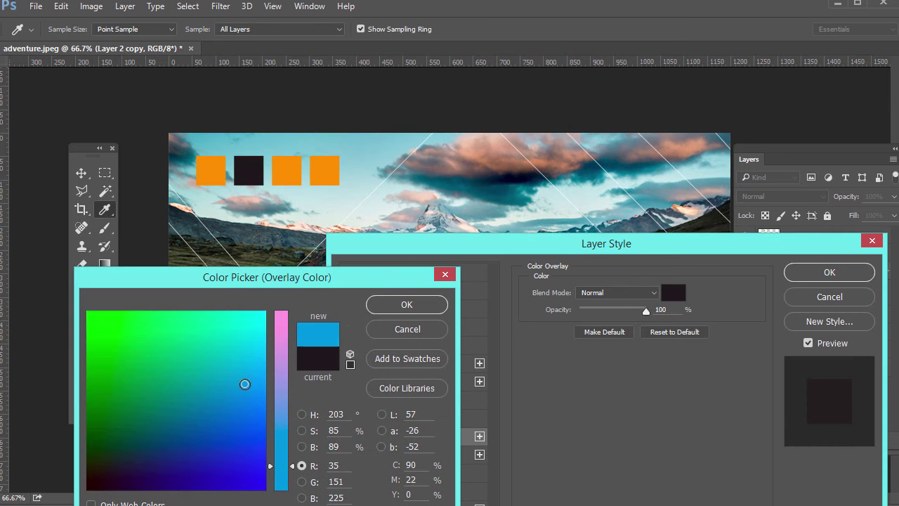
{"action": "left_click", "coordinate": [395, 305]}
{"action": "left_click", "coordinate": [843, 271]}
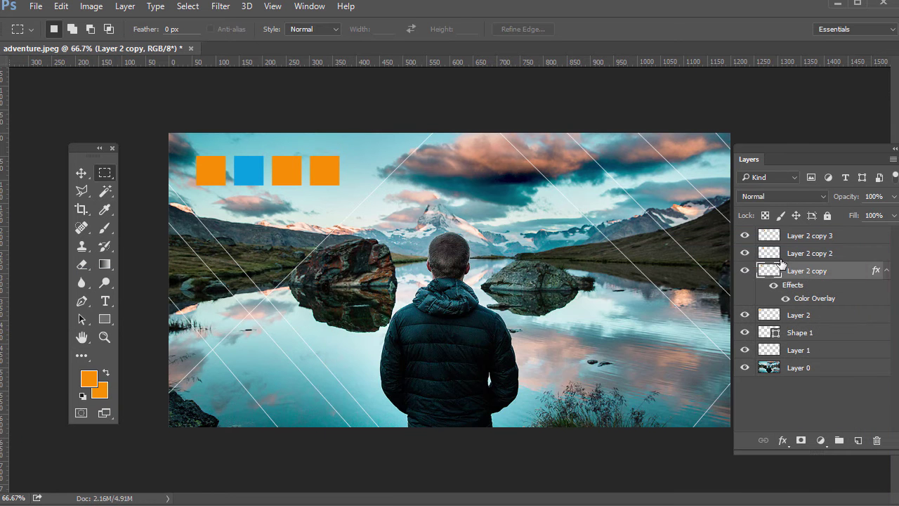
Step: Select the third square on Layer 2 copy 2 and fill it with bright green, about R 73, G 184, B 40
{"action": "left_click", "coordinate": [772, 254]}
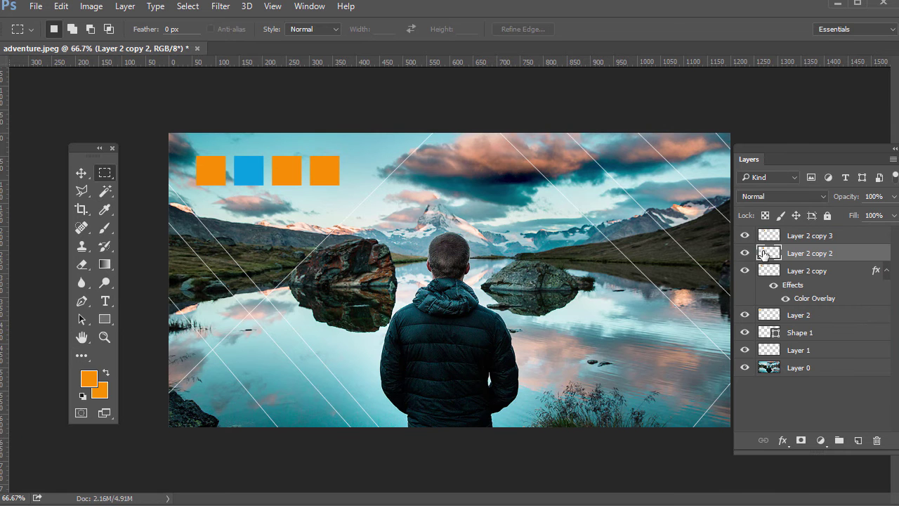
{"action": "left_click", "coordinate": [770, 257], "text": "ctrl"}
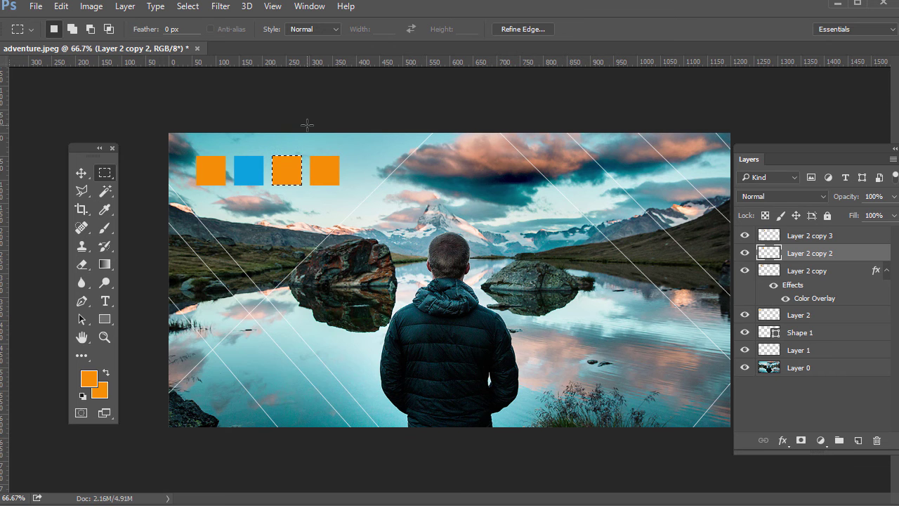
{"action": "left_click", "coordinate": [89, 380]}
{"action": "left_click", "coordinate": [159, 377]}
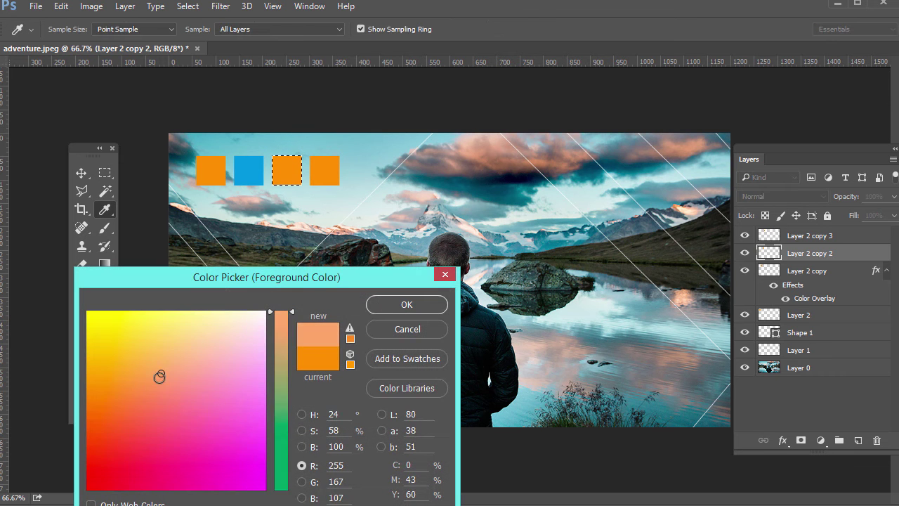
{"action": "left_click_drag", "start_coordinate": [159, 378], "coordinate": [135, 411]}
{"action": "left_click_drag", "start_coordinate": [279, 451], "coordinate": [278, 439]}
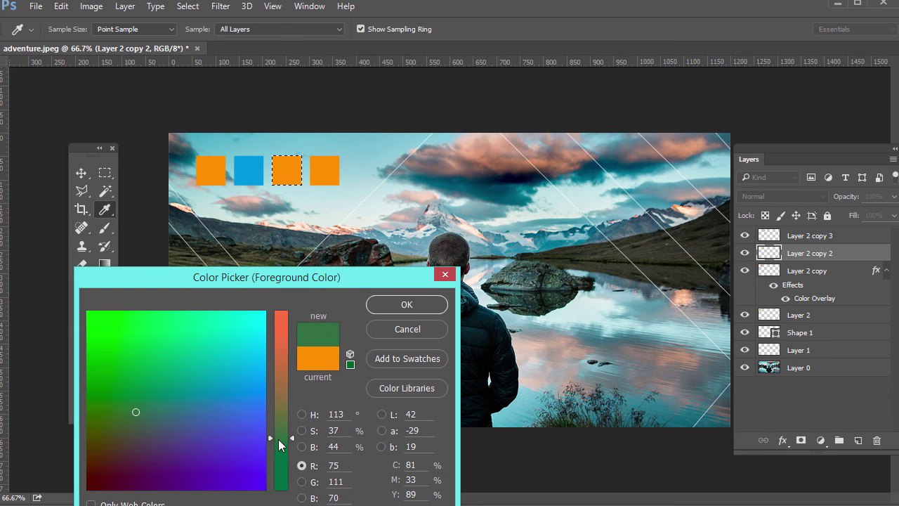
{"action": "mouse_move", "coordinate": [144, 353]}
{"action": "left_mouse_down"}
{"action": "mouse_move", "coordinate": [234, 357]}
{"action": "mouse_move", "coordinate": [246, 354]}
{"action": "mouse_move", "coordinate": [248, 335]}
{"action": "mouse_move", "coordinate": [115, 361]}
{"action": "left_mouse_up"}
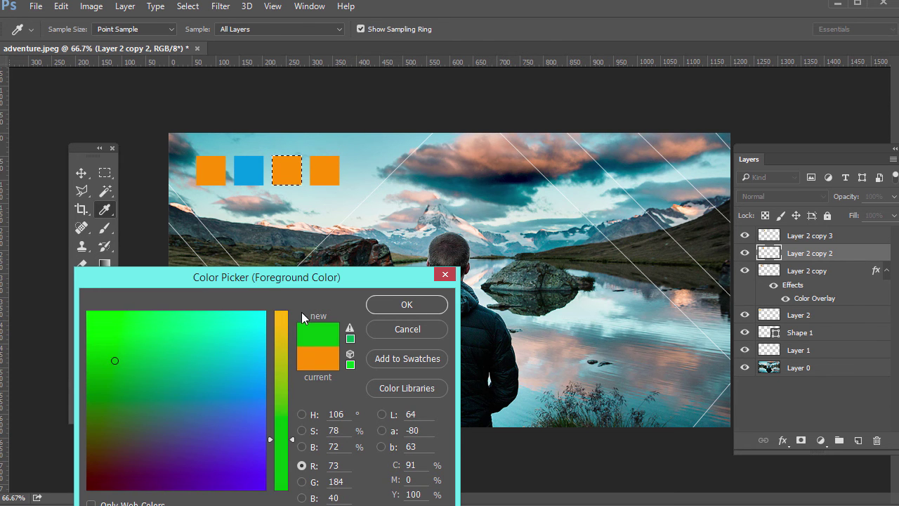
{"action": "left_click", "coordinate": [407, 304]}
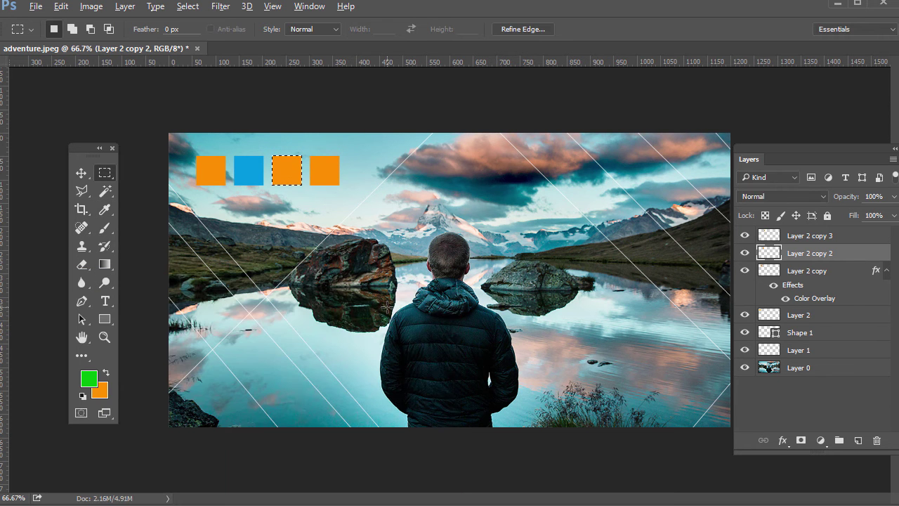
{"action": "key", "text": "alt+BackSpace"}
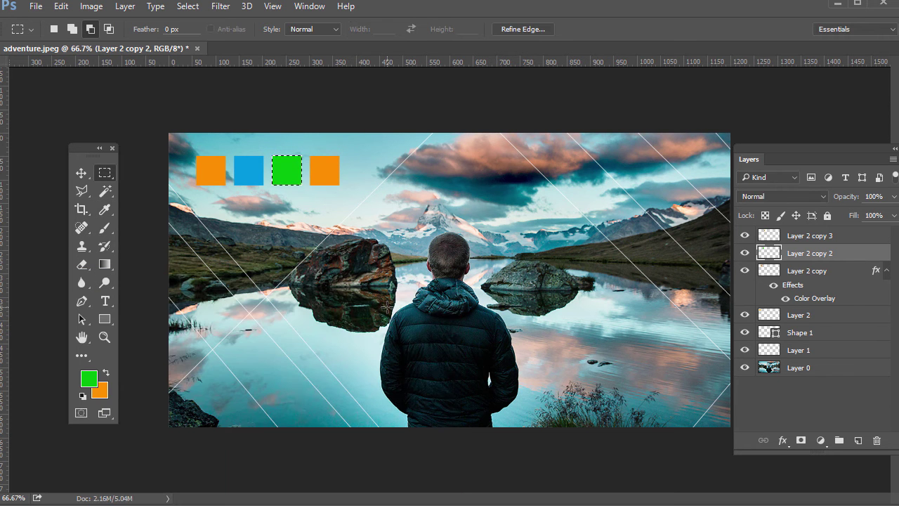
Step: Fill the fourth square on Layer 2 copy 3 with dark blue, about R 20, G 91, B 195, and deselect it
{"action": "left_click", "coordinate": [768, 239]}
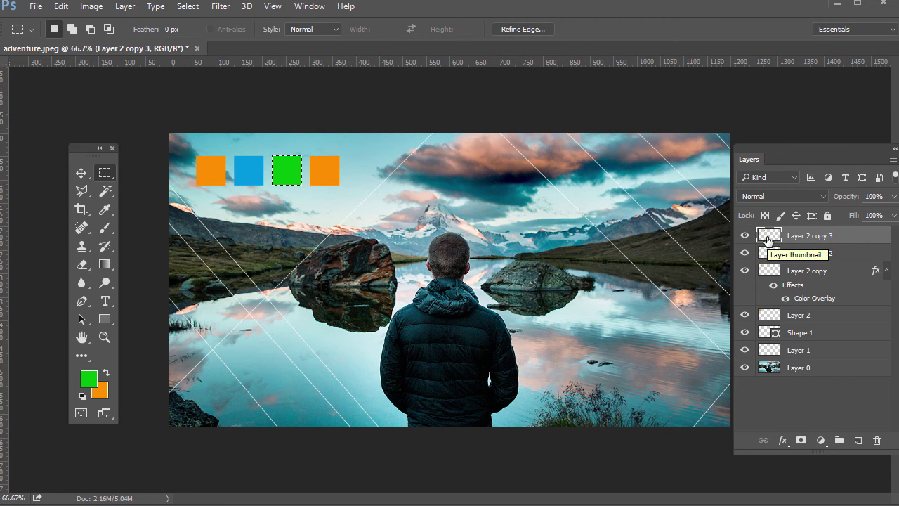
{"action": "left_click", "coordinate": [768, 240], "text": "ctrl"}
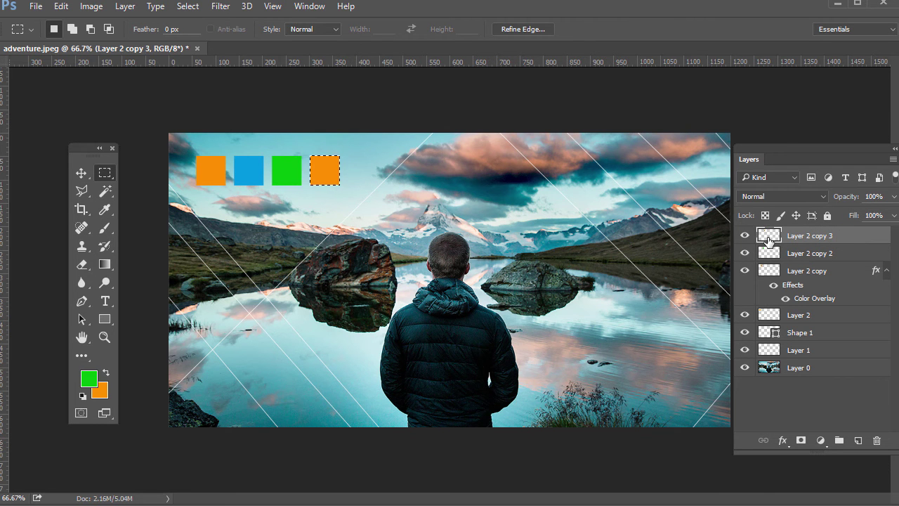
{"action": "left_click", "coordinate": [89, 380]}
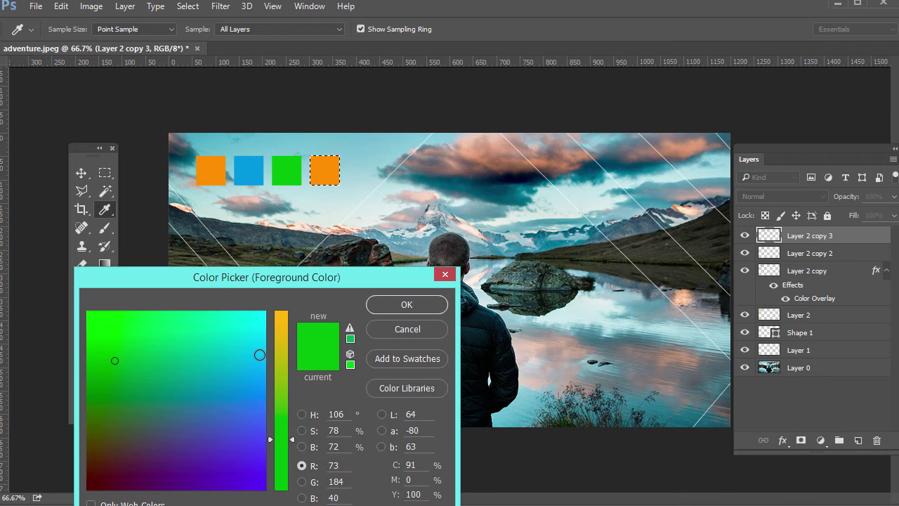
{"action": "left_click", "coordinate": [231, 399]}
{"action": "left_click_drag", "start_coordinate": [231, 398], "coordinate": [223, 426]}
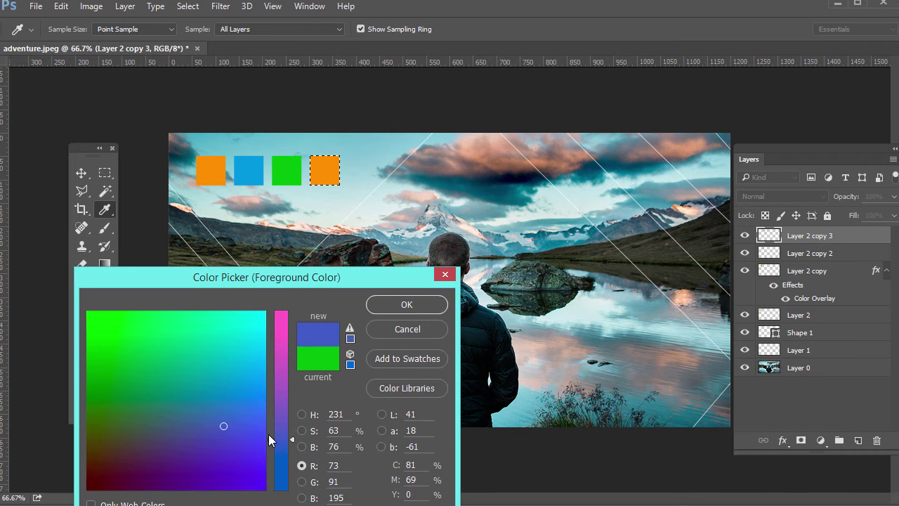
{"action": "left_click", "coordinate": [286, 471]}
{"action": "left_click", "coordinate": [399, 306]}
{"action": "key", "text": "m"}
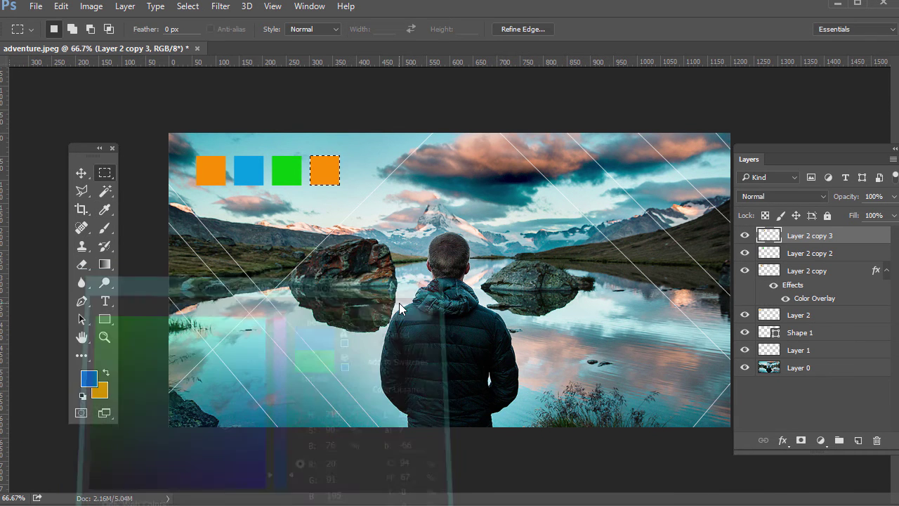
{"action": "key", "text": "alt+BackSpace"}
{"action": "key", "text": "ctrl+d"}
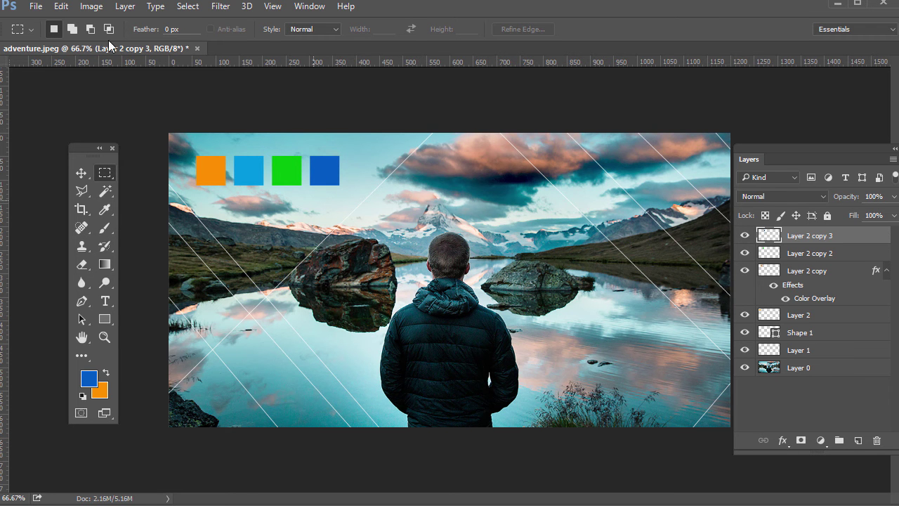
Step: Save the ad as a JPEG named facebook_larger_ad.jpg in social_media_images_support_files at Maximum quality 12
{"action": "left_click", "coordinate": [35, 7]}
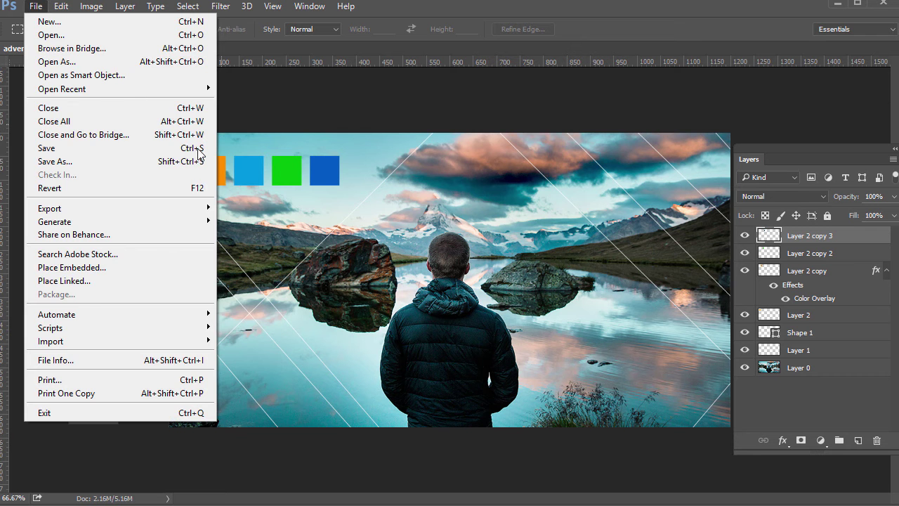
{"action": "left_click", "coordinate": [123, 164]}
{"action": "left_click", "coordinate": [187, 377]}
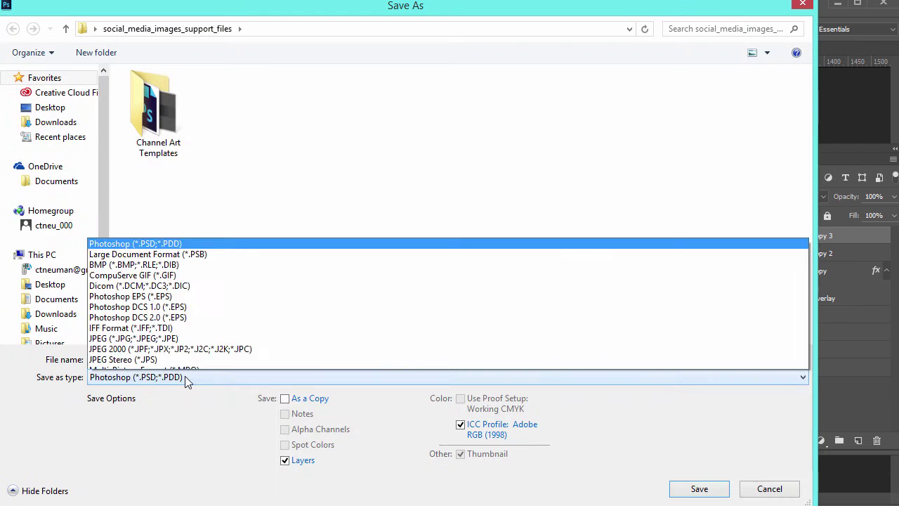
{"action": "left_click", "coordinate": [181, 237]}
{"action": "double_click", "coordinate": [175, 358]}
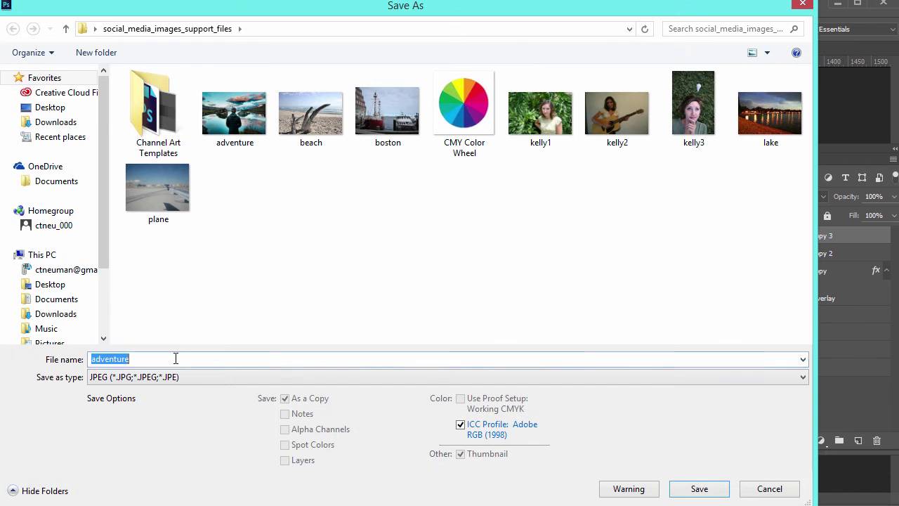
{"action": "type", "text": "faceboo"}
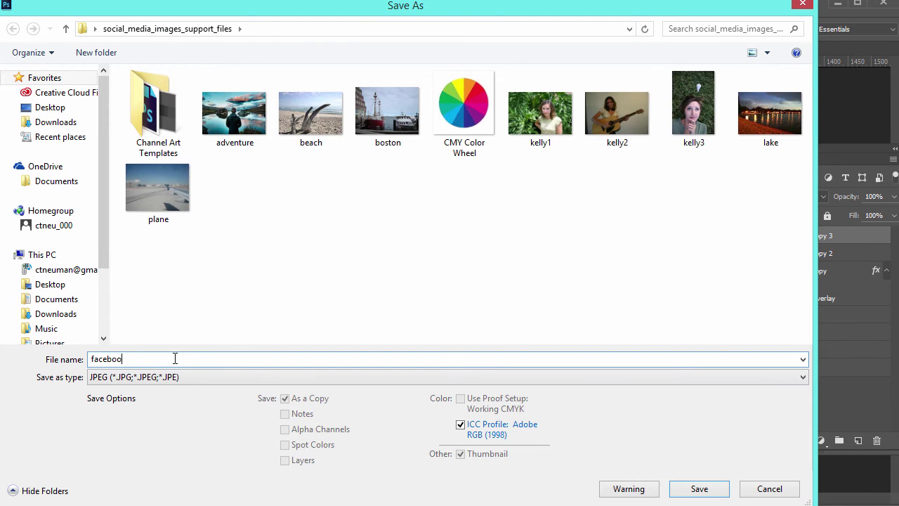
{"action": "type", "text": "k_larger_ad.jpg"}
{"action": "left_click", "coordinate": [698, 489]}
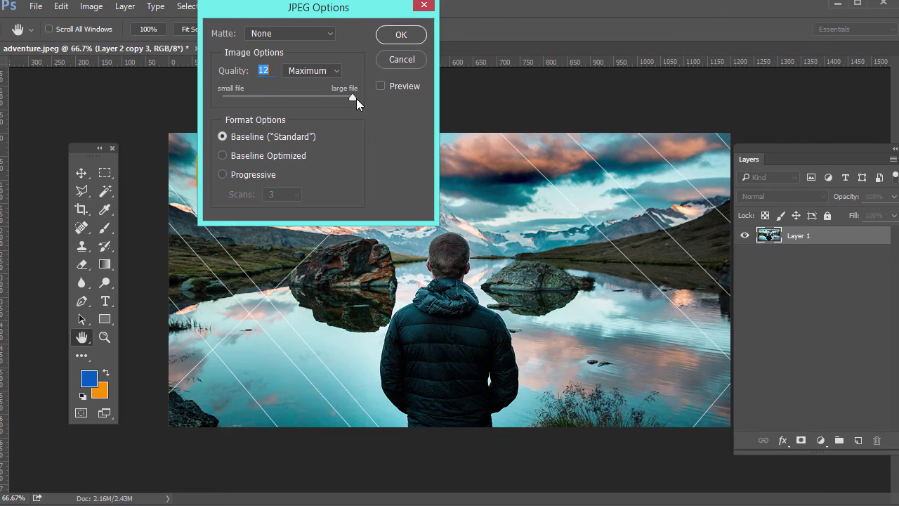
{"action": "left_click", "coordinate": [399, 35]}
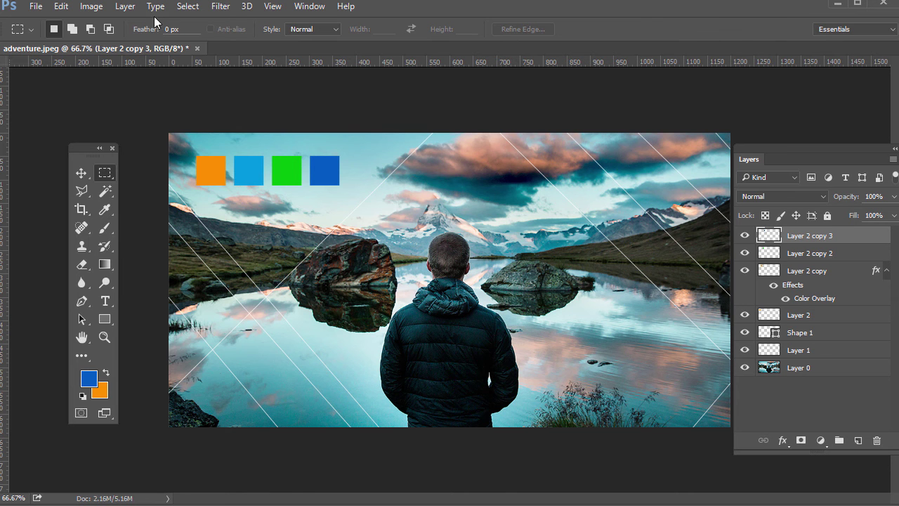
Step: Resize the whole image proportionally to a width of 400 pixels
{"action": "left_click", "coordinate": [98, 7]}
{"action": "left_click", "coordinate": [105, 107]}
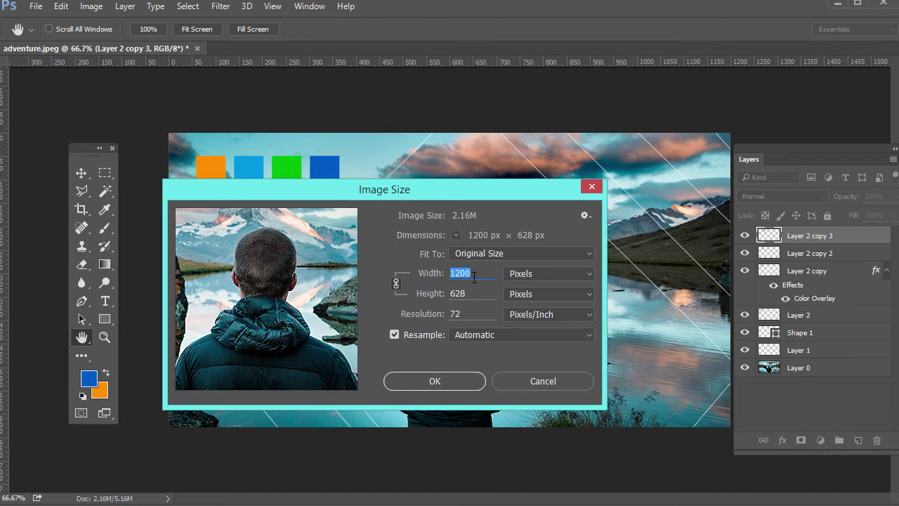
{"action": "type", "text": "400"}
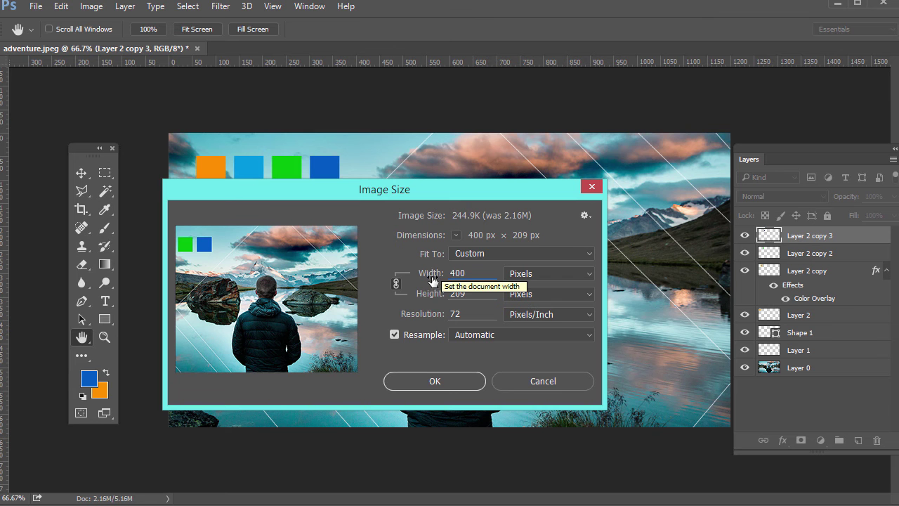
{"action": "left_click_drag", "start_coordinate": [427, 277], "coordinate": [434, 273]}
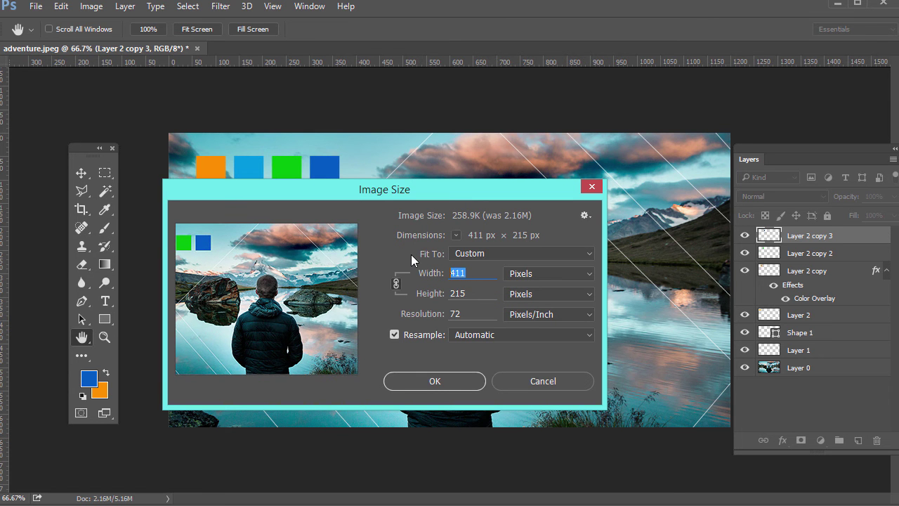
{"action": "type", "text": "400"}
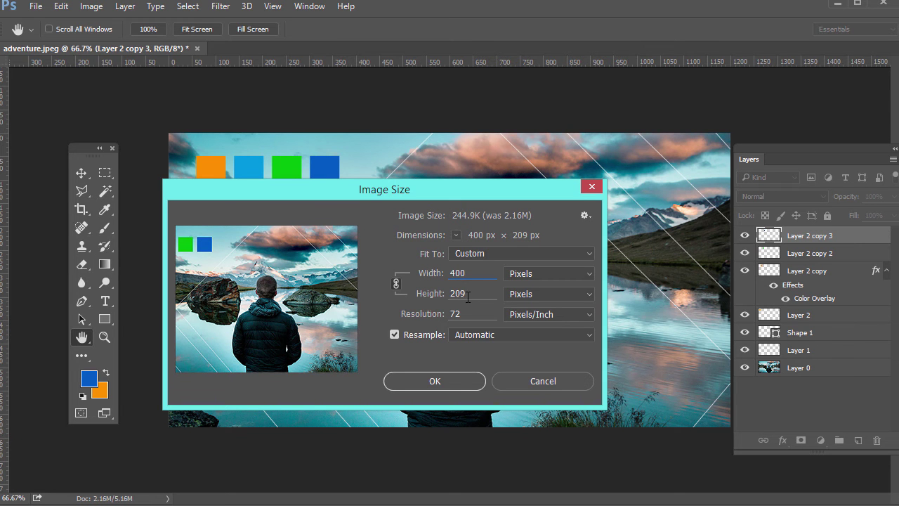
{"action": "left_click", "coordinate": [436, 381]}
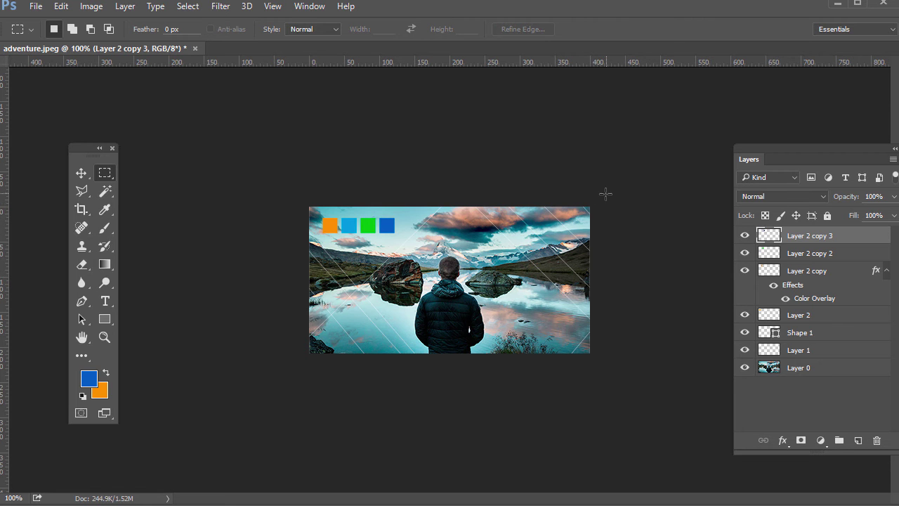
Step: Clear the Crop Tool's preset dimensions and crop the image's right side to a width of about 304 px
{"action": "left_click", "coordinate": [81, 209]}
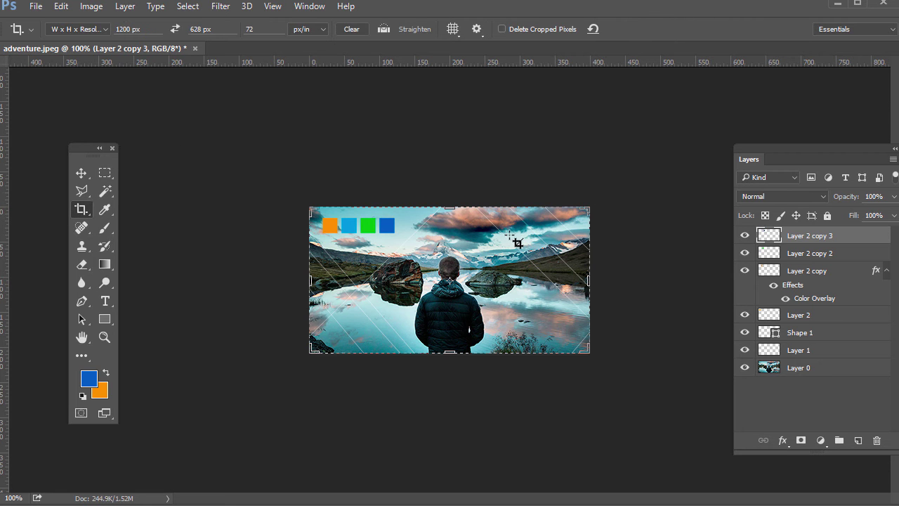
{"action": "left_click_drag", "start_coordinate": [589, 282], "coordinate": [582, 281]}
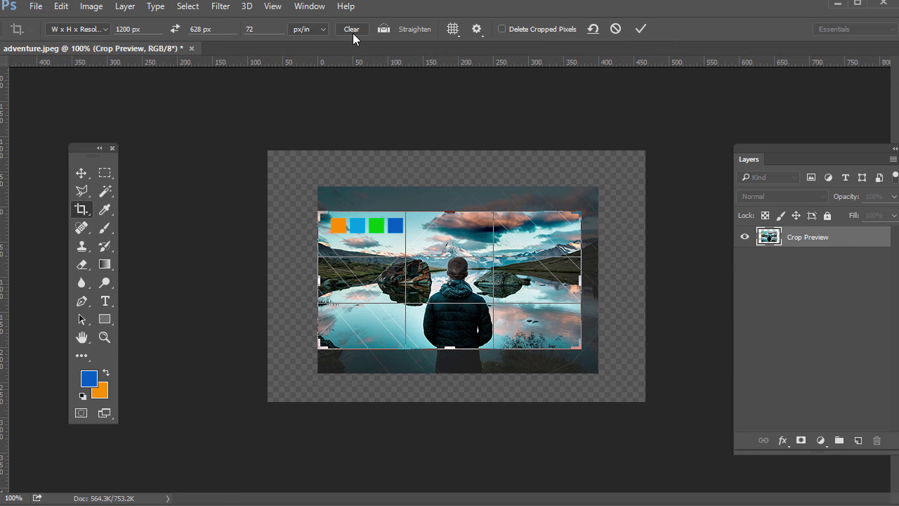
{"action": "key", "text": "Escape"}
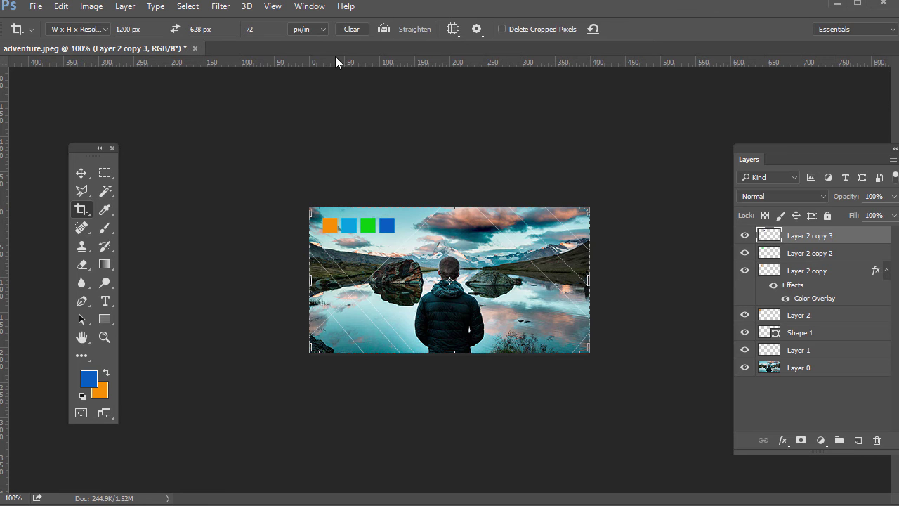
{"action": "left_click", "coordinate": [347, 31]}
{"action": "left_click_drag", "start_coordinate": [589, 281], "coordinate": [555, 283]}
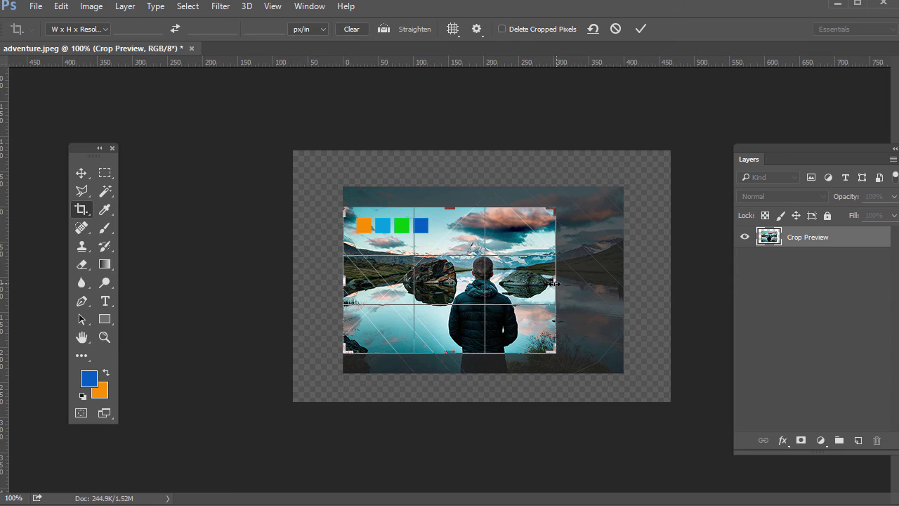
{"action": "key", "text": "Return"}
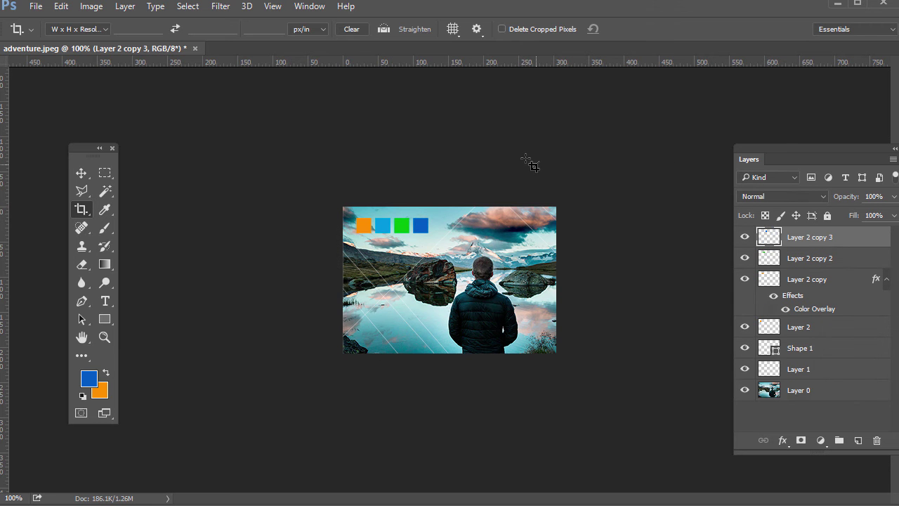
Step: Save the cropped ad as a JPEG named facebook_smaller_ad.jpg, basing the name on the existing larger ad file
{"action": "left_click", "coordinate": [34, 6]}
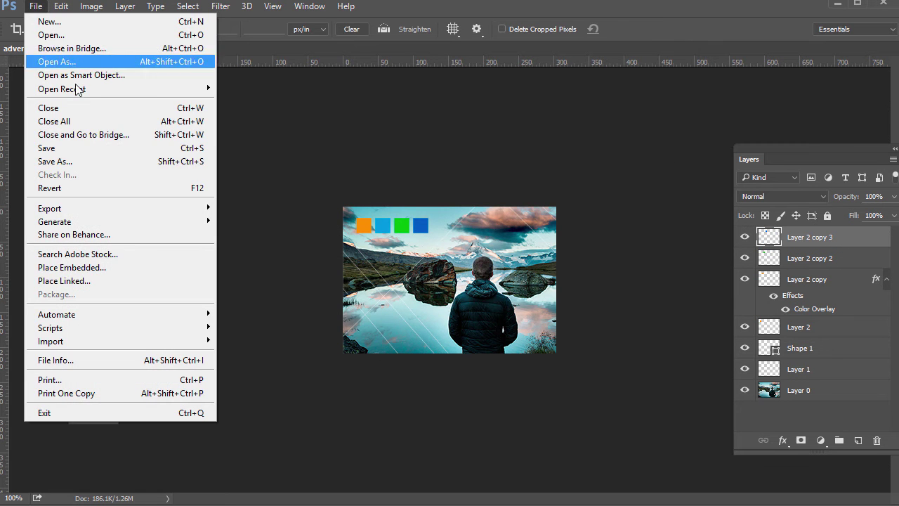
{"action": "left_click", "coordinate": [56, 161]}
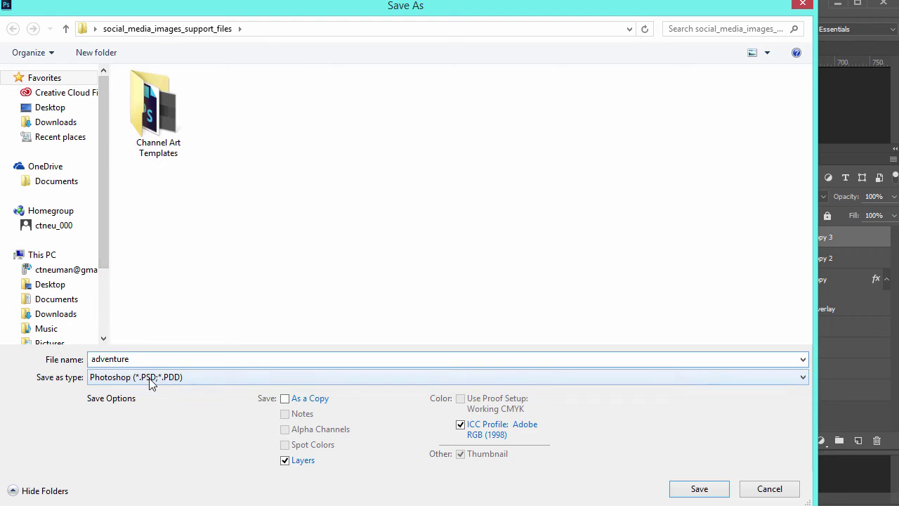
{"action": "left_click", "coordinate": [150, 379]}
{"action": "left_click", "coordinate": [176, 240]}
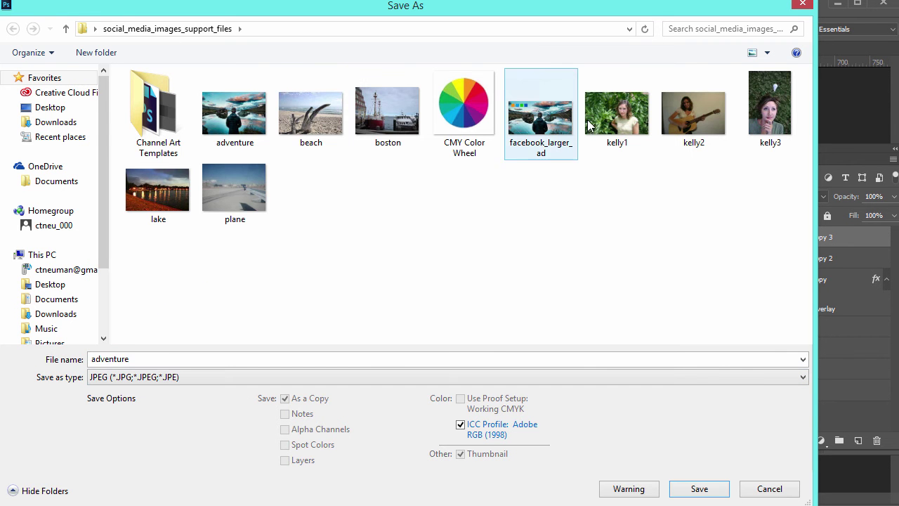
{"action": "left_click", "coordinate": [555, 119]}
{"action": "double_click", "coordinate": [149, 360]}
{"action": "left_click", "coordinate": [128, 359]}
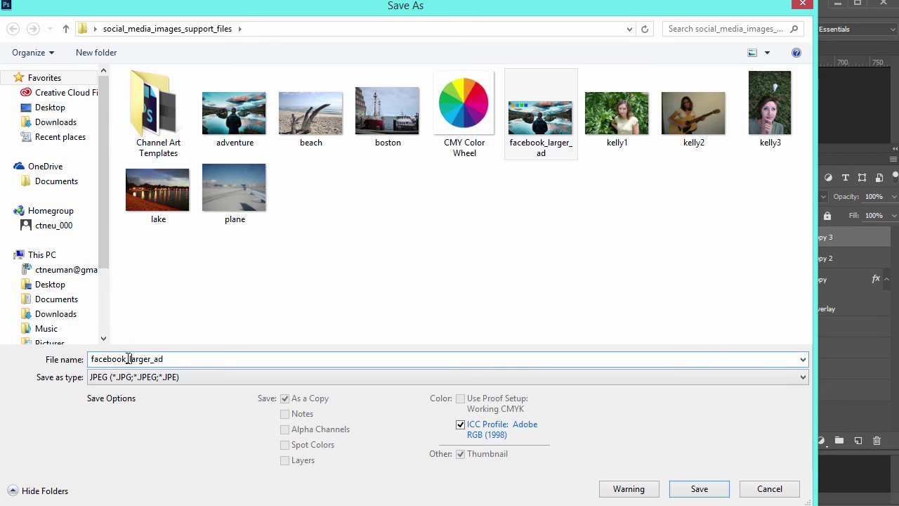
{"action": "key", "text": "Delete"}
{"action": "key", "text": "Delete"}
{"action": "key", "text": "Delete"}
{"action": "key", "text": "Delete"}
{"action": "key", "text": "Delete"}
{"action": "key", "text": "Delete"}
{"action": "type", "text": "smaller"}
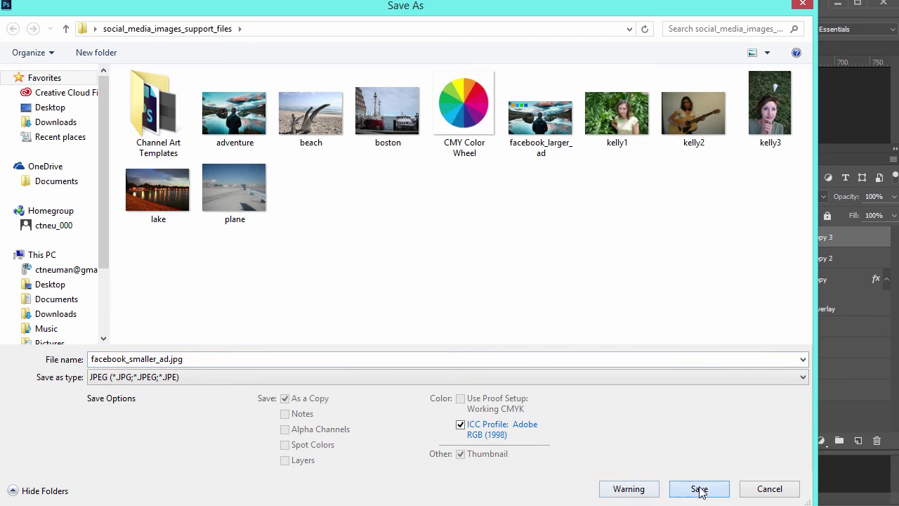
{"action": "left_click", "coordinate": [699, 488]}
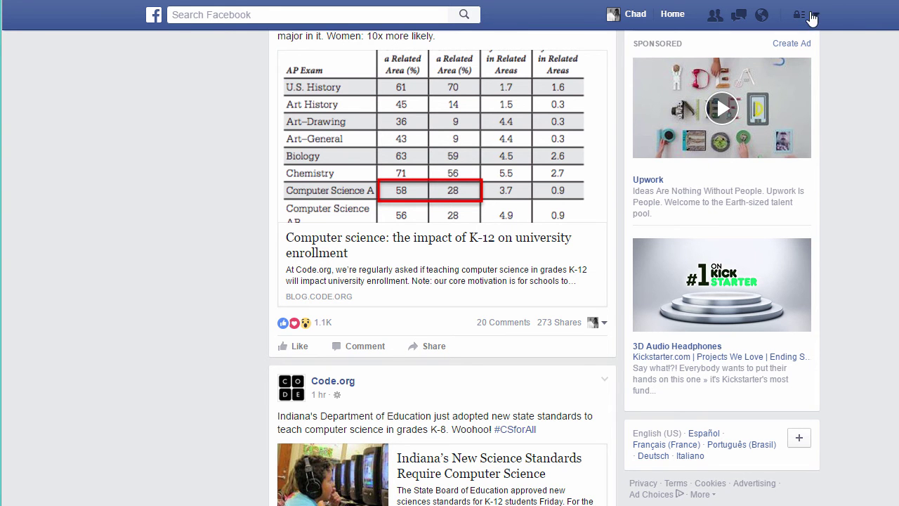
Step: Switch to Facebook and examine the categories available for creating a new Page
{"action": "left_click", "coordinate": [817, 16]}
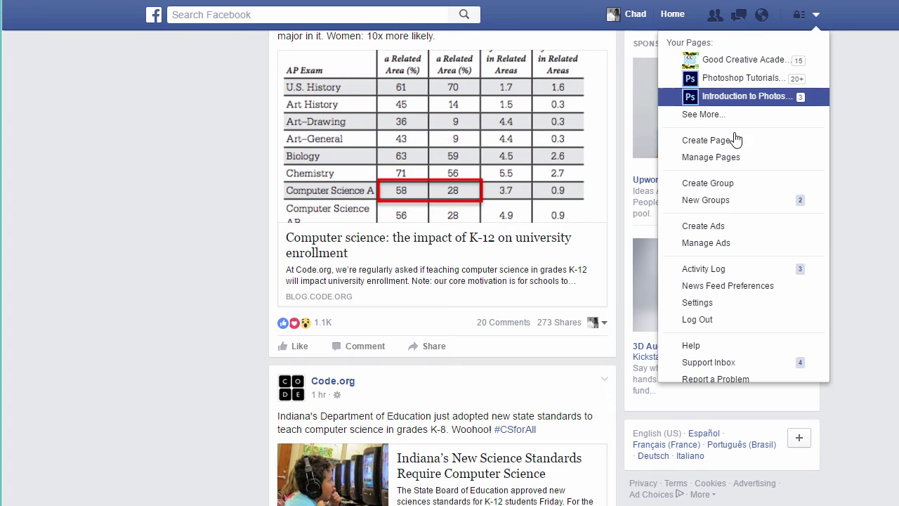
{"action": "left_click", "coordinate": [715, 145]}
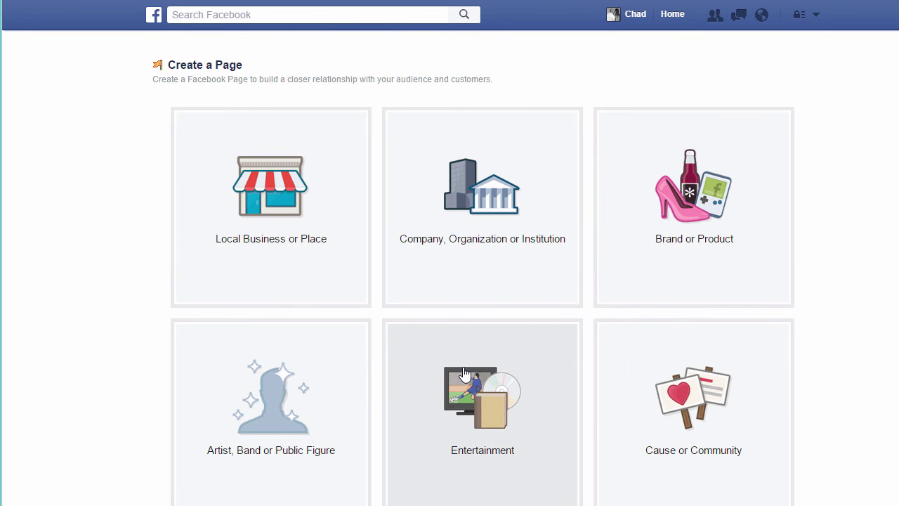
{"action": "scroll", "coordinate": [281, 345], "scroll_direction": "down", "scroll_amount": 1}
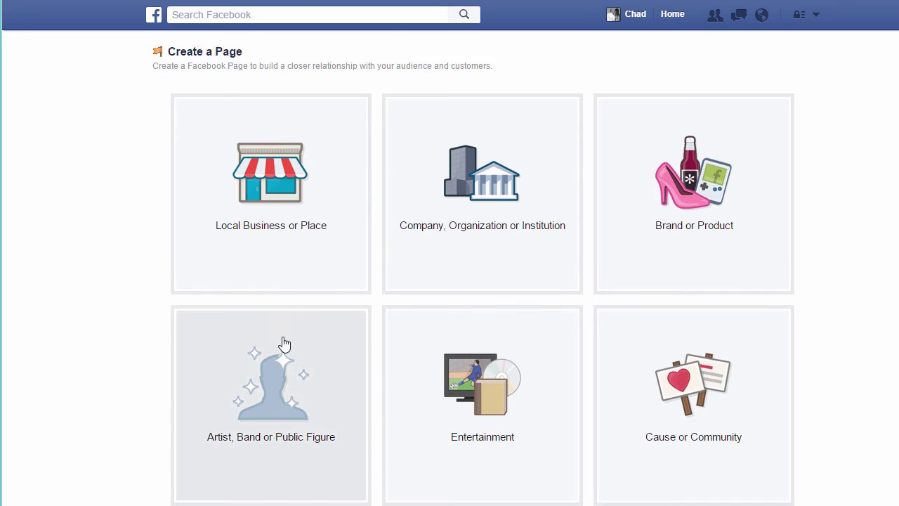
{"action": "scroll", "coordinate": [576, 309], "scroll_direction": "up", "scroll_amount": 1}
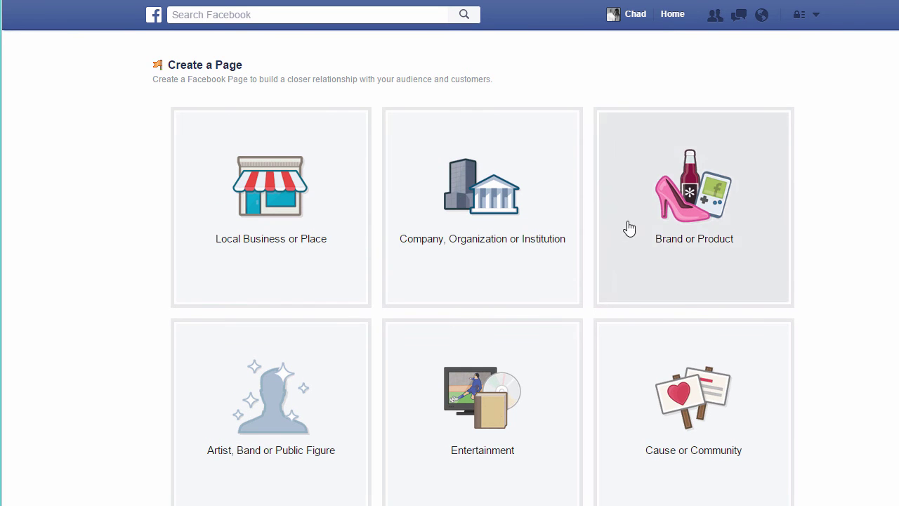
Step: Open the Good Creative Academy page and attach the facebook_larger_ad image to a new post
{"action": "left_click", "coordinate": [817, 16]}
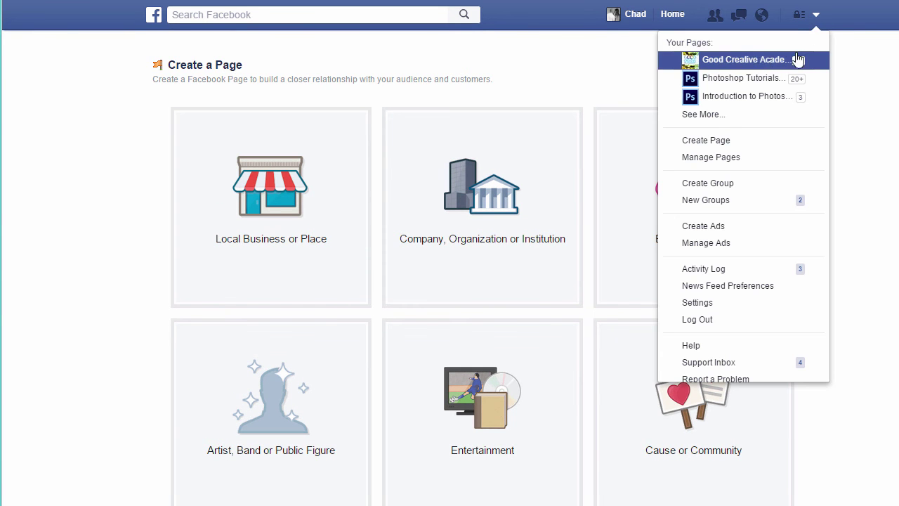
{"action": "left_click", "coordinate": [708, 67]}
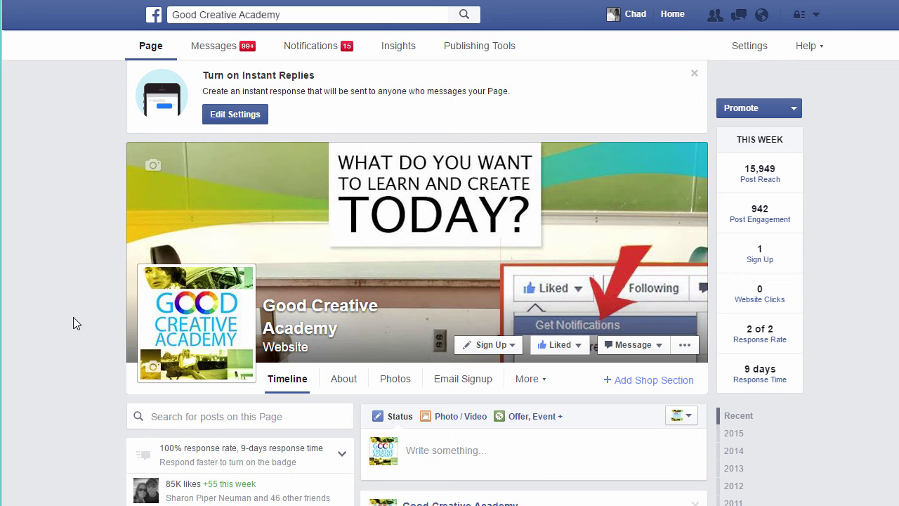
{"action": "left_click", "coordinate": [472, 450]}
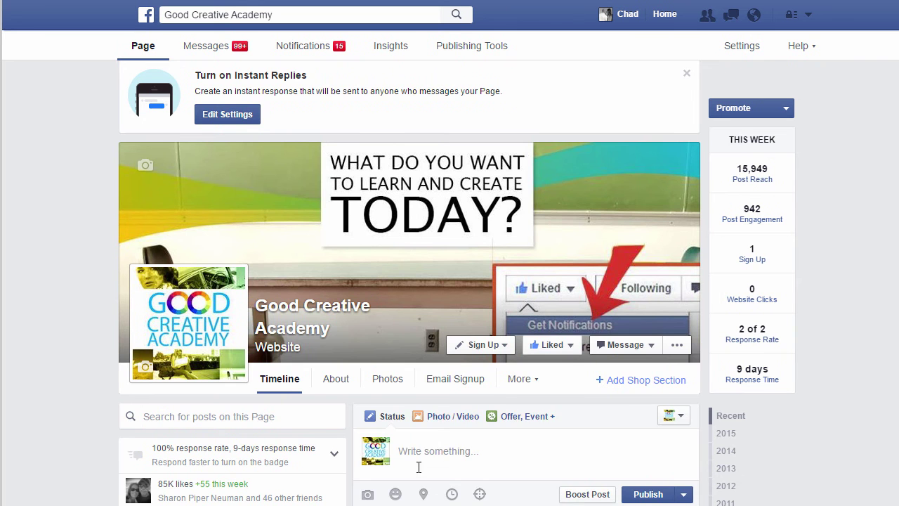
{"action": "scroll", "coordinate": [419, 467], "scroll_direction": "down", "scroll_amount": 2}
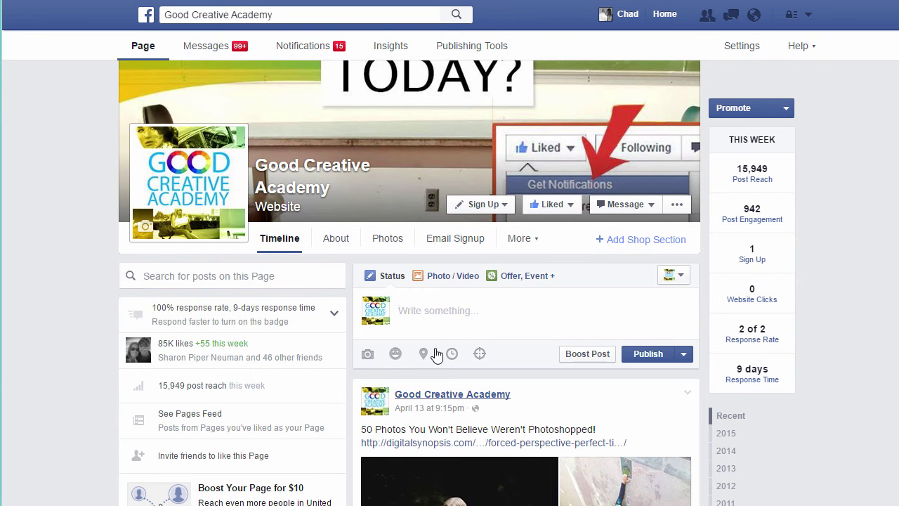
{"action": "left_click", "coordinate": [378, 356]}
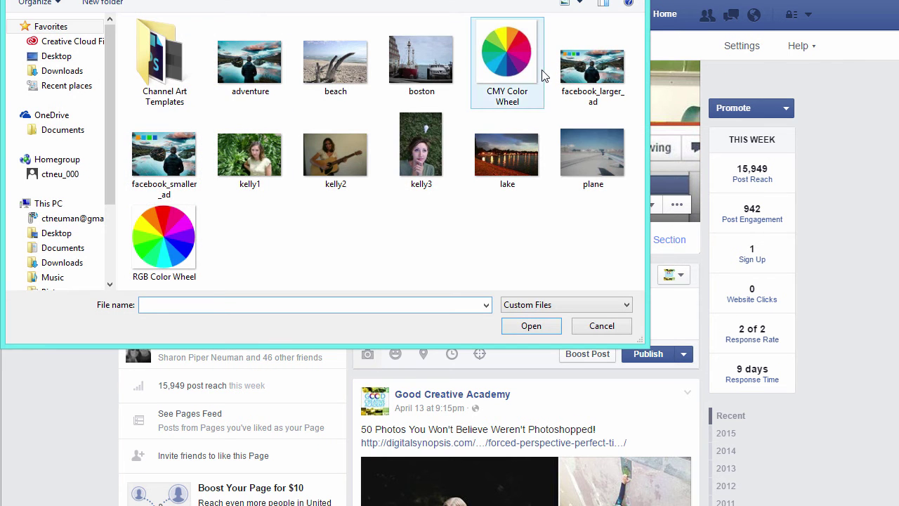
{"action": "left_click", "coordinate": [592, 70]}
{"action": "left_click", "coordinate": [531, 325]}
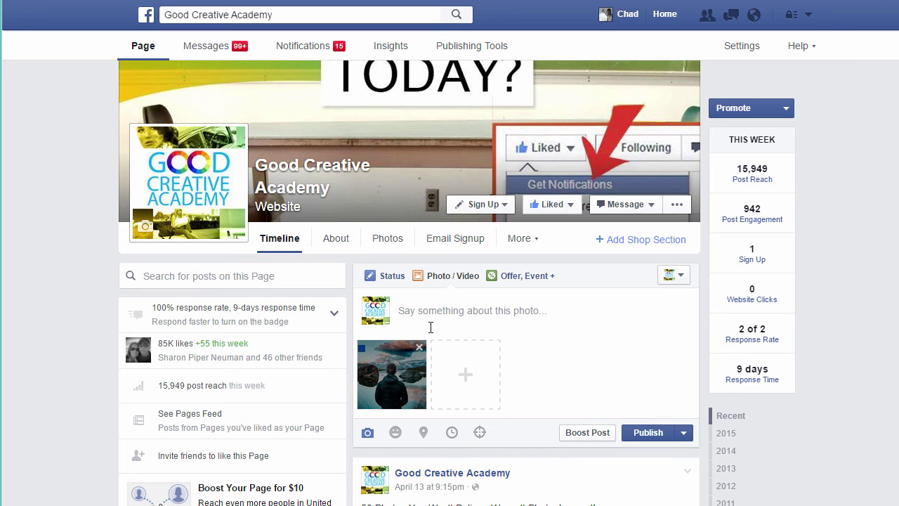
Step: Caption the photo "Learn Photoshop in a free online course and then master graphic design and logo design! More details:" plus the course link, copy it and publish
{"action": "left_click", "coordinate": [413, 309]}
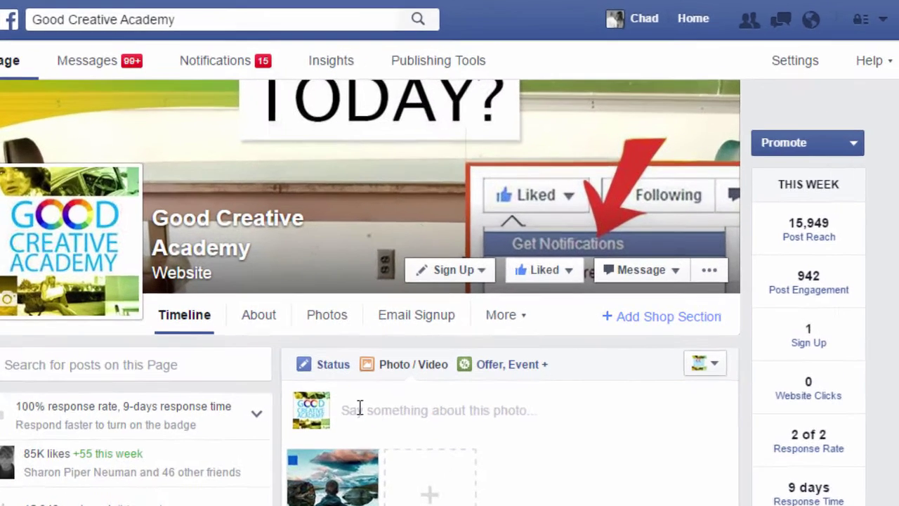
{"action": "type", "text": "Learn Photoshop in a free online course and then master graphic design and logo design! More details:"}
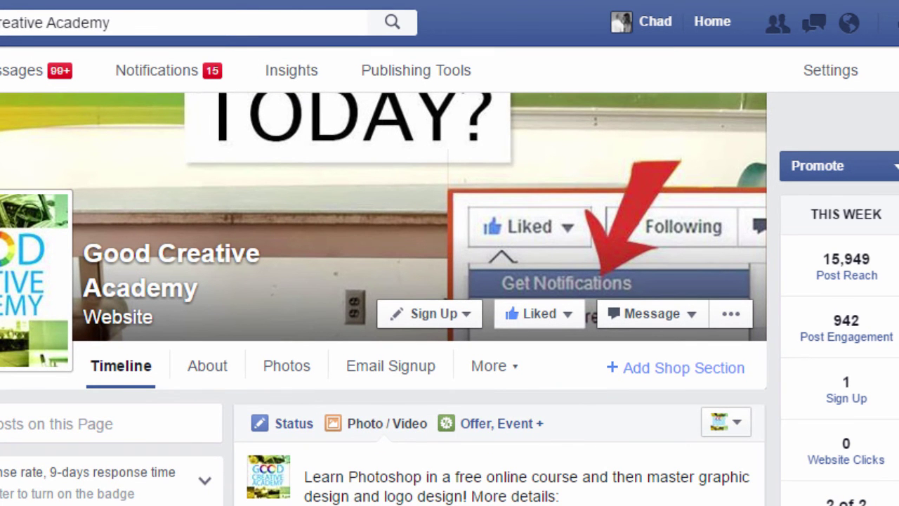
{"action": "left_click_drag", "start_coordinate": [562, 496], "coordinate": [304, 477]}
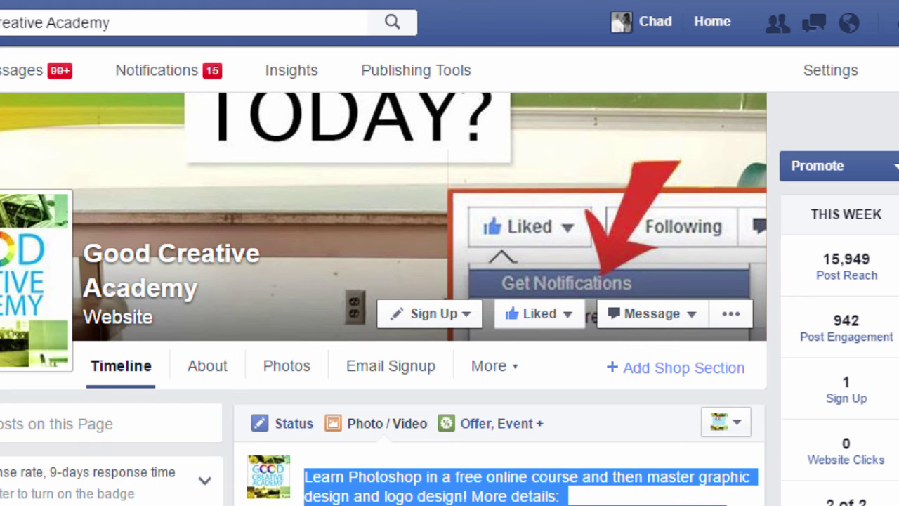
{"action": "right_click", "coordinate": [468, 482]}
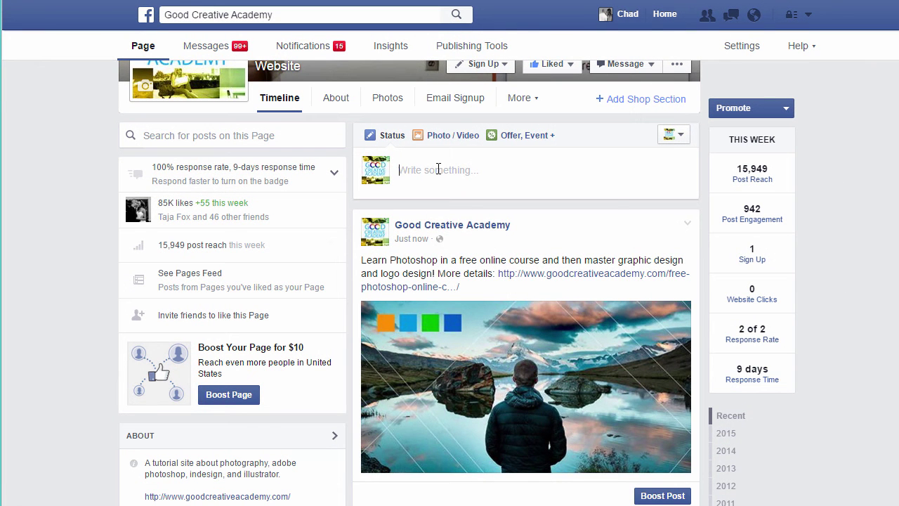
Step: Create a second page post with the facebook_smaller_ad image, paste the copied caption and publish it
{"action": "left_click", "coordinate": [438, 169]}
{"action": "left_click", "coordinate": [368, 213]}
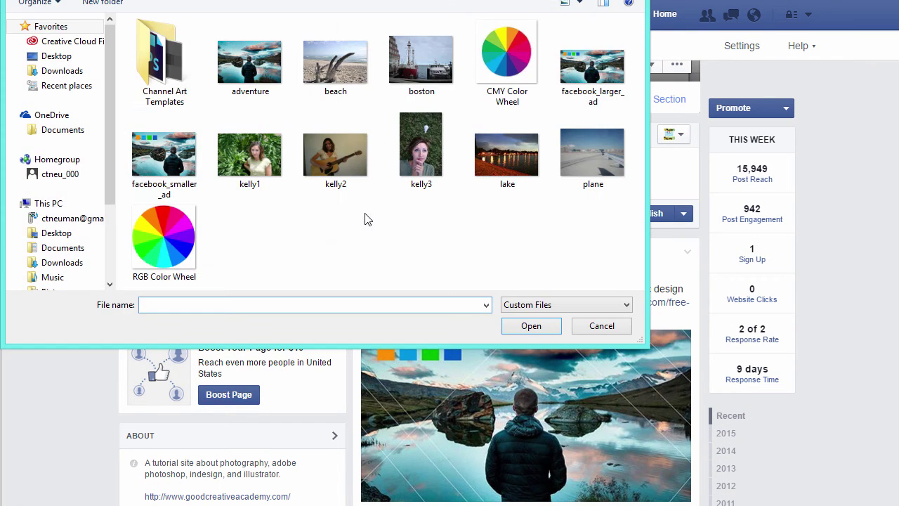
{"action": "left_click", "coordinate": [163, 165]}
{"action": "left_click", "coordinate": [531, 326]}
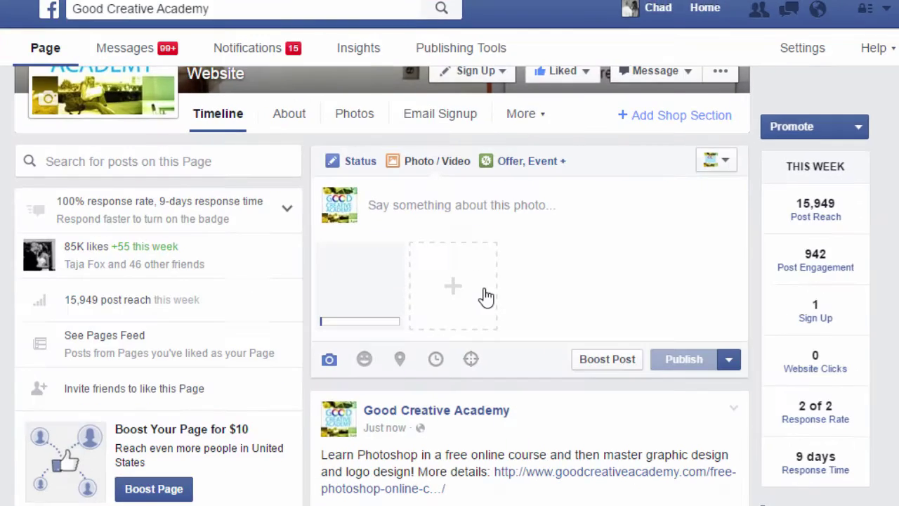
{"action": "right_click", "coordinate": [448, 202]}
{"action": "left_click", "coordinate": [502, 306]}
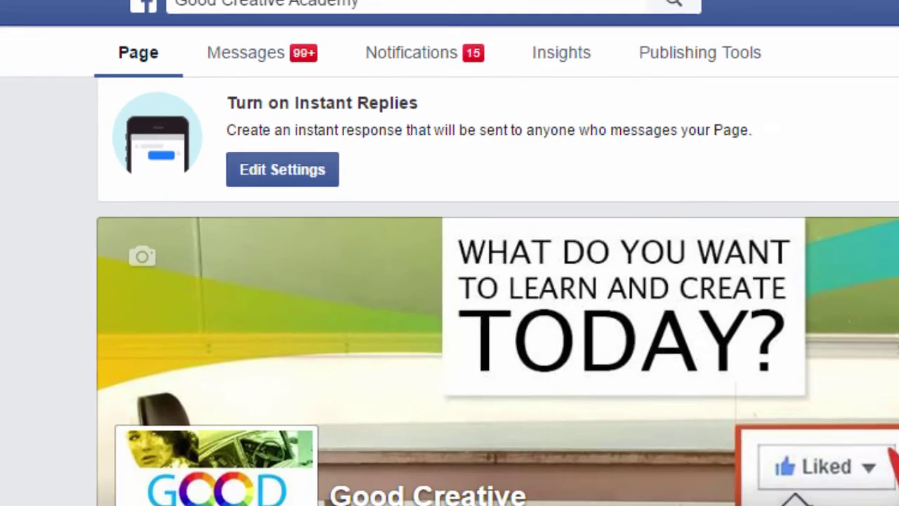
Step: Start boosting the post with the larger ad and set its audience to people chosen through targeting
{"action": "scroll", "coordinate": [775, 290], "scroll_direction": "down", "scroll_amount": 3}
{"action": "scroll", "coordinate": [775, 291], "scroll_direction": "down", "scroll_amount": 2}
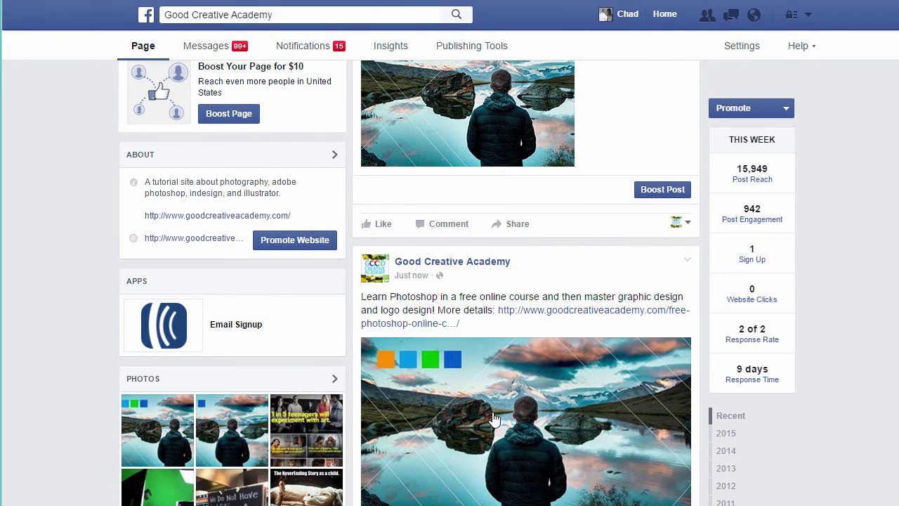
{"action": "scroll", "coordinate": [494, 420], "scroll_direction": "up", "scroll_amount": 2}
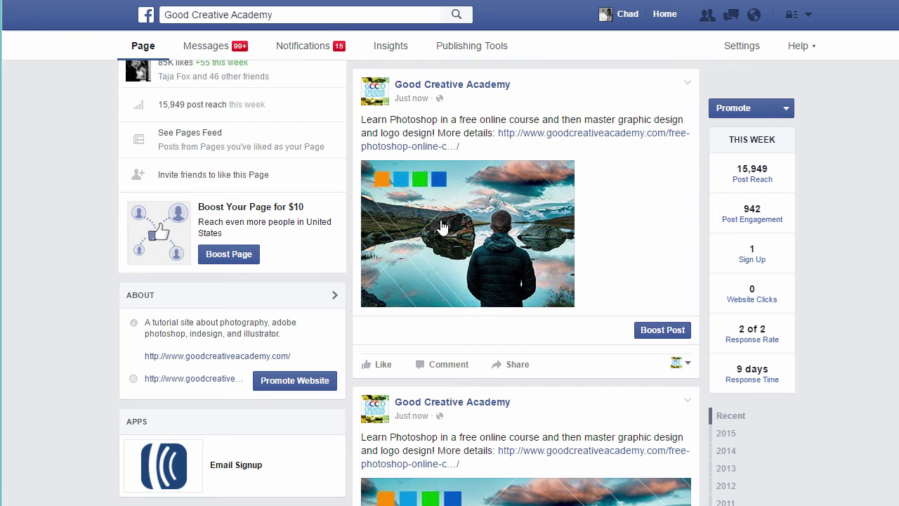
{"action": "scroll", "coordinate": [621, 239], "scroll_direction": "down", "scroll_amount": 2}
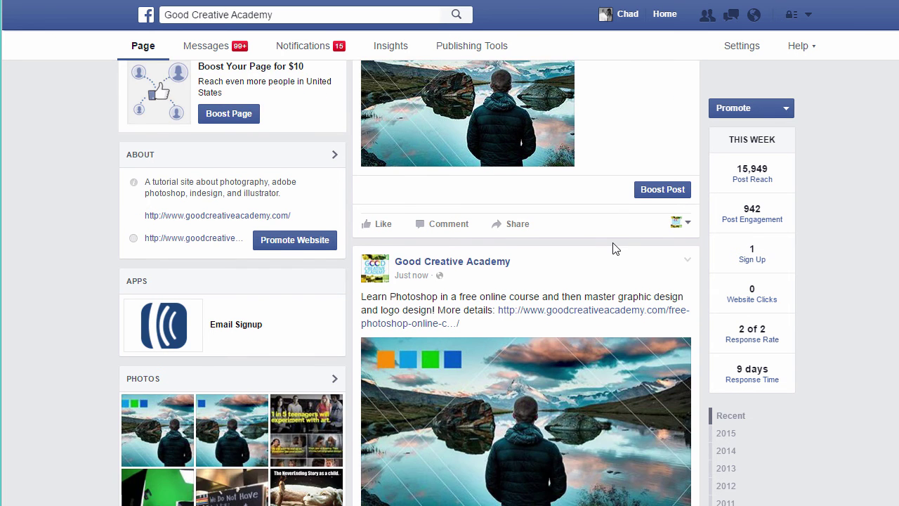
{"action": "scroll", "coordinate": [578, 261], "scroll_direction": "down", "scroll_amount": 1}
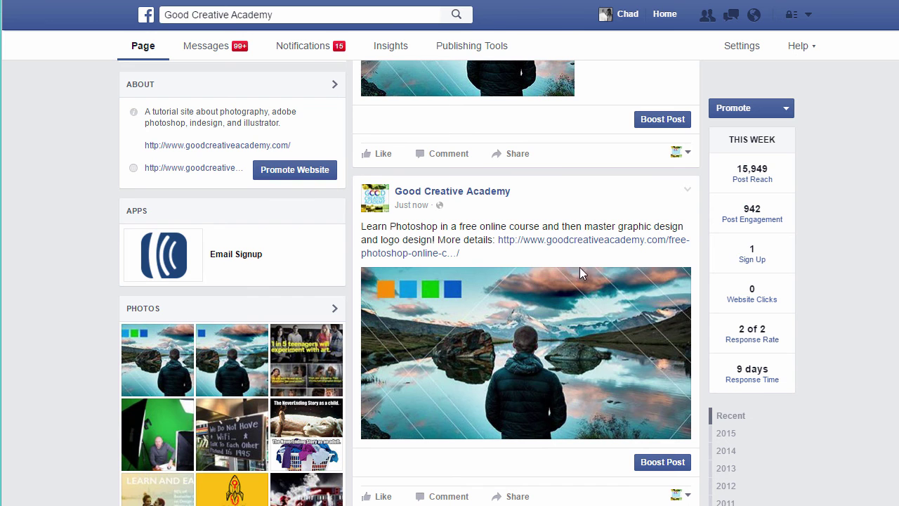
{"action": "left_click", "coordinate": [667, 464]}
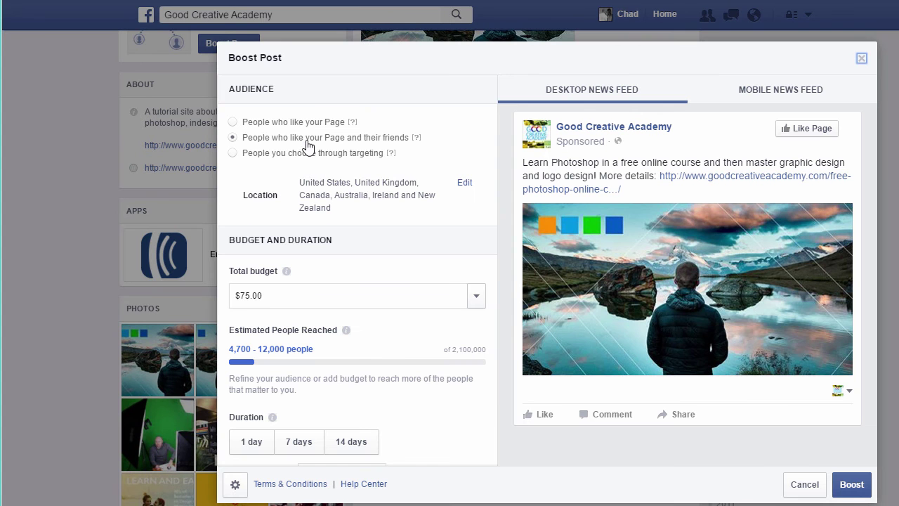
{"action": "left_click", "coordinate": [232, 154]}
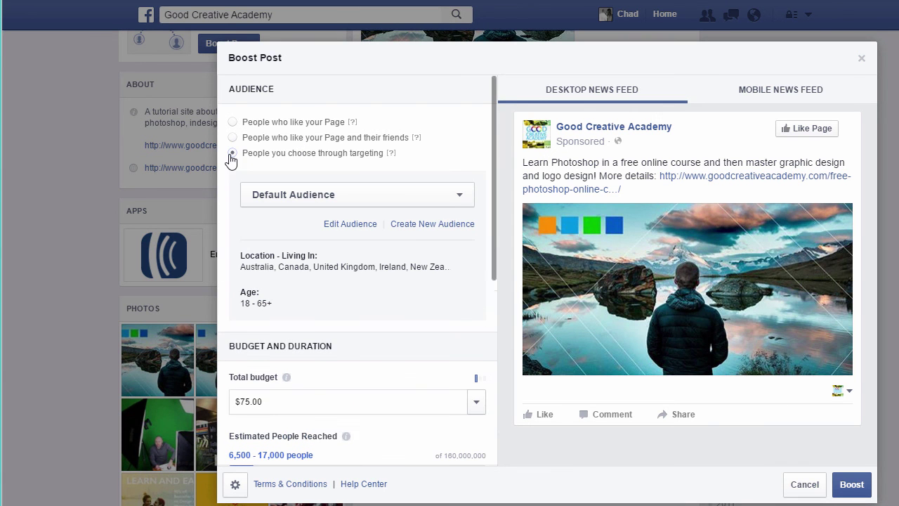
Step: Create and save a new audience named Graphic Design Western Countries, with a maximum age of 50 and the interest Graphic design
{"action": "left_click", "coordinate": [432, 225]}
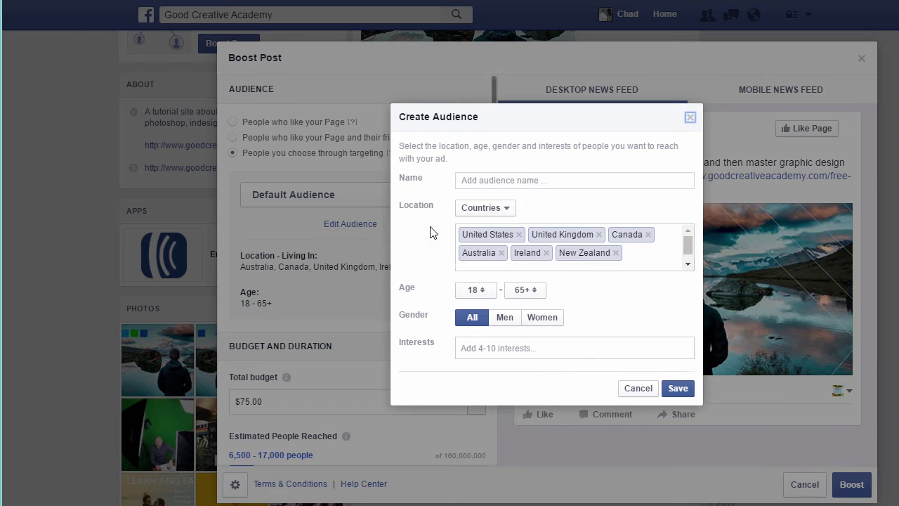
{"action": "left_click", "coordinate": [524, 284]}
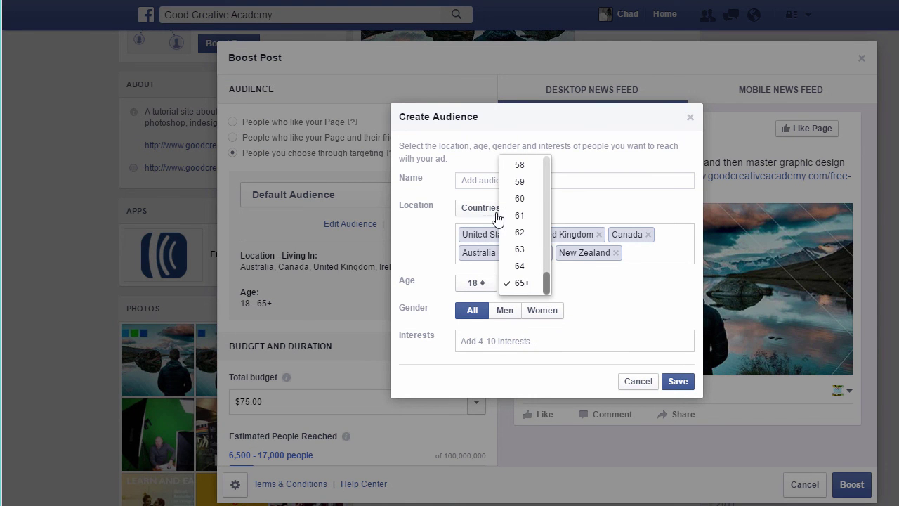
{"action": "scroll", "coordinate": [523, 211], "scroll_direction": "up", "scroll_amount": 8}
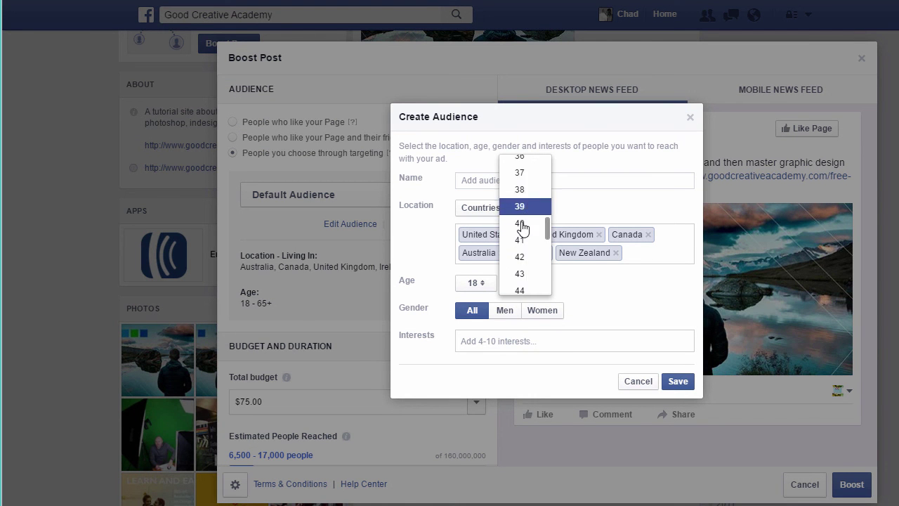
{"action": "scroll", "coordinate": [523, 228], "scroll_direction": "down", "scroll_amount": 3}
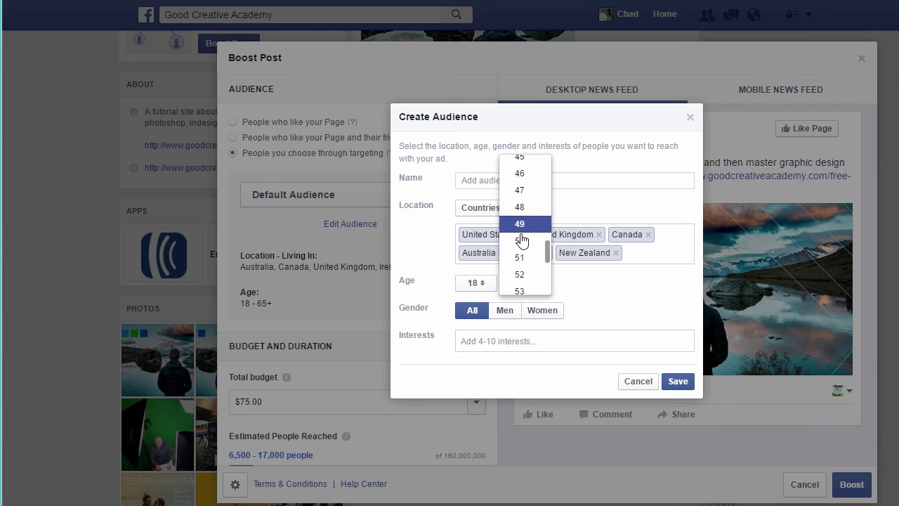
{"action": "left_click", "coordinate": [521, 240]}
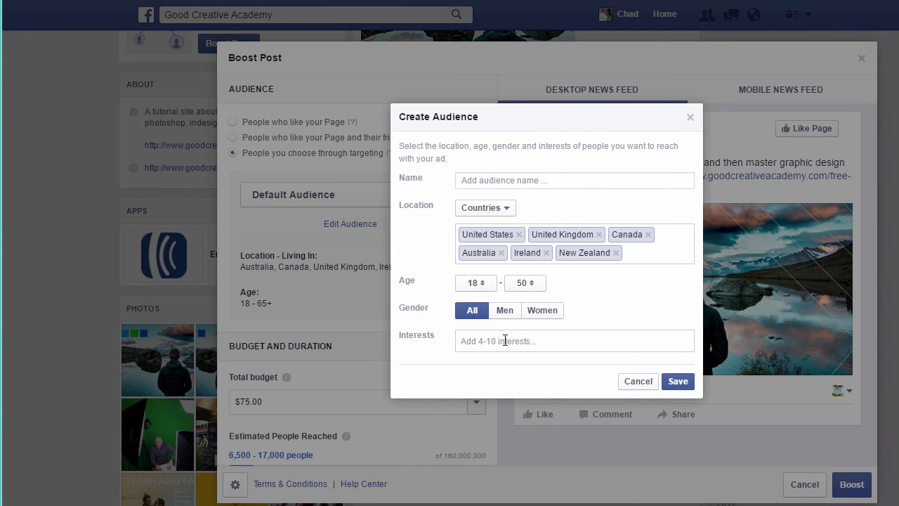
{"action": "left_click", "coordinate": [503, 367]}
{"action": "left_click", "coordinate": [521, 179]}
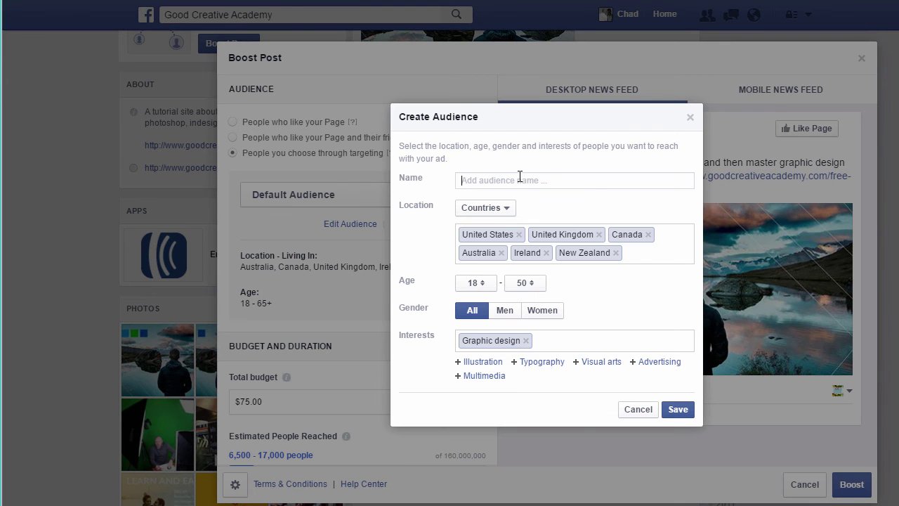
{"action": "key", "text": "ctrl+v"}
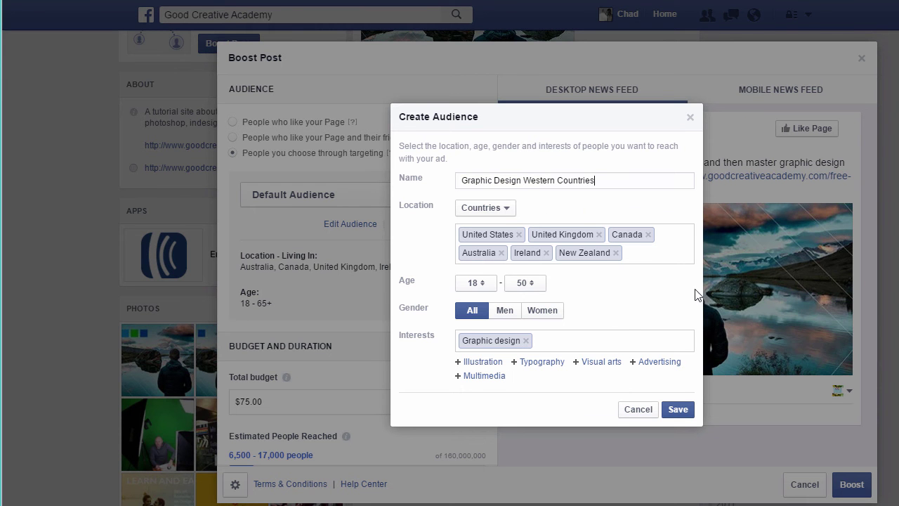
{"action": "left_click", "coordinate": [676, 411]}
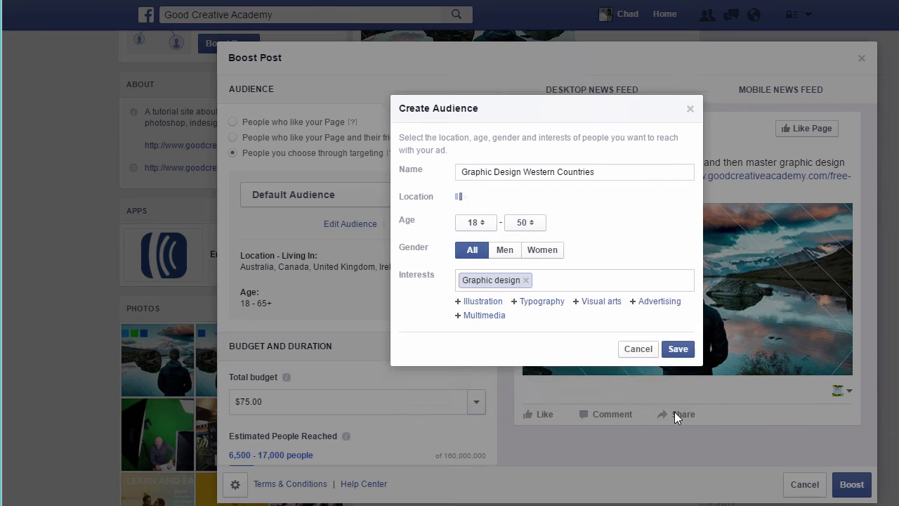
Step: Set the boosted post's duration to 7 days and review the budget details
{"action": "scroll", "coordinate": [394, 316], "scroll_direction": "down", "scroll_amount": 2}
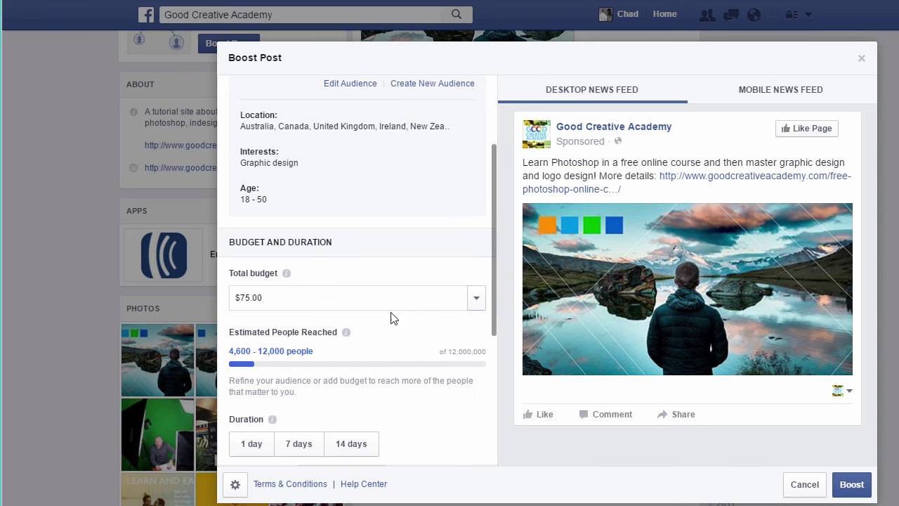
{"action": "scroll", "coordinate": [347, 370], "scroll_direction": "down", "scroll_amount": 1}
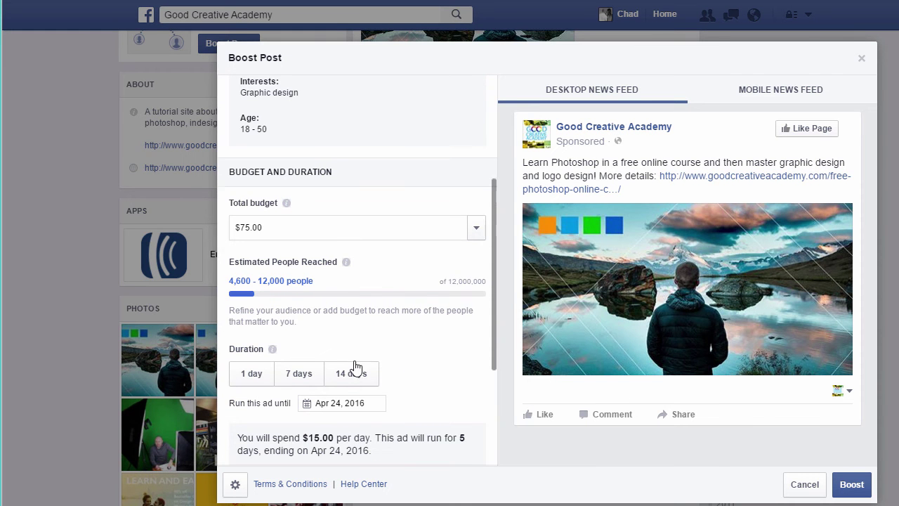
{"action": "left_click", "coordinate": [299, 376]}
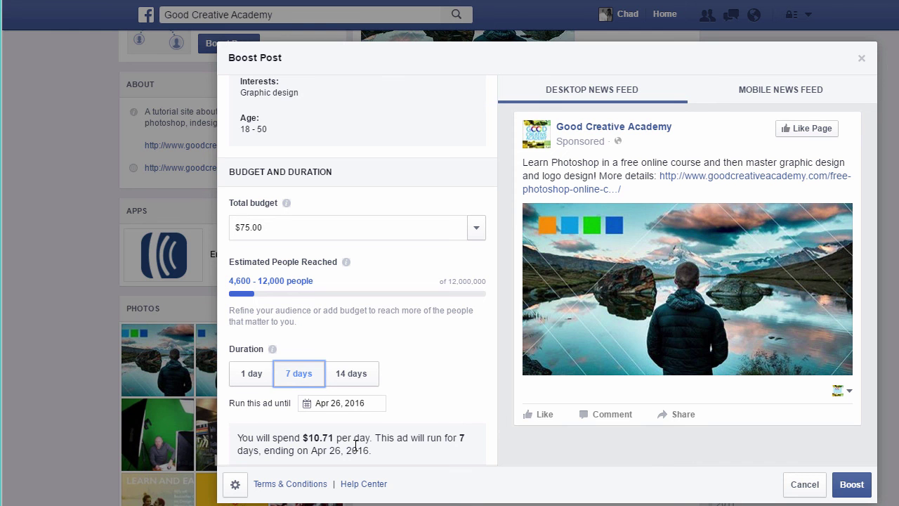
{"action": "scroll", "coordinate": [356, 446], "scroll_direction": "down", "scroll_amount": 1}
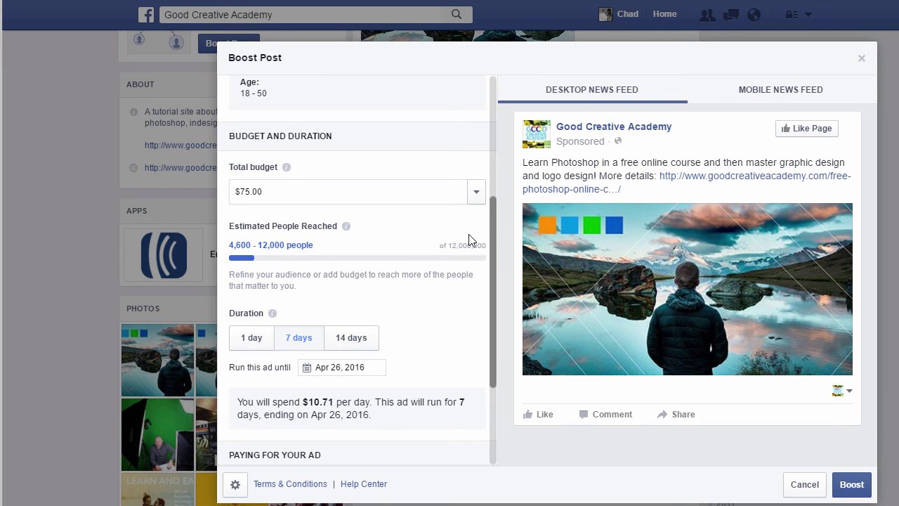
Step: Submit the boost order for the larger ad post and close the order summary
{"action": "scroll", "coordinate": [421, 295], "scroll_direction": "up", "scroll_amount": 3}
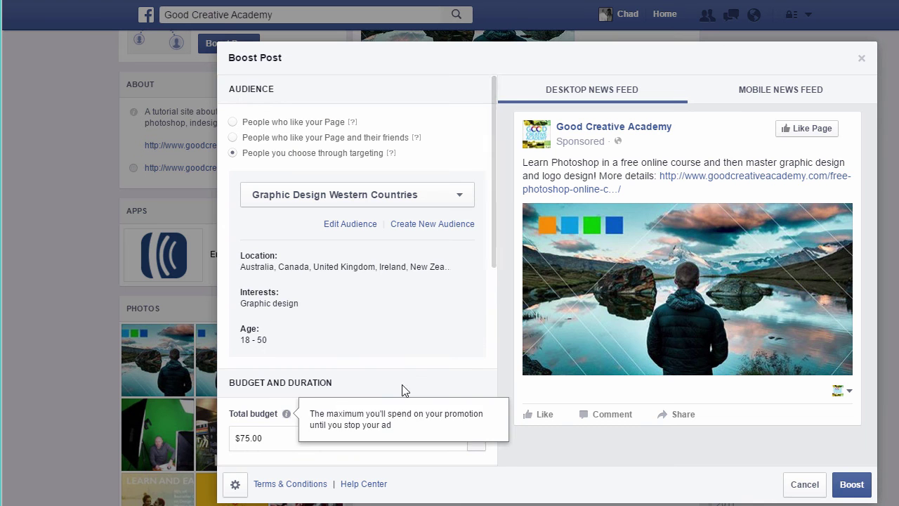
{"action": "left_click", "coordinate": [852, 487]}
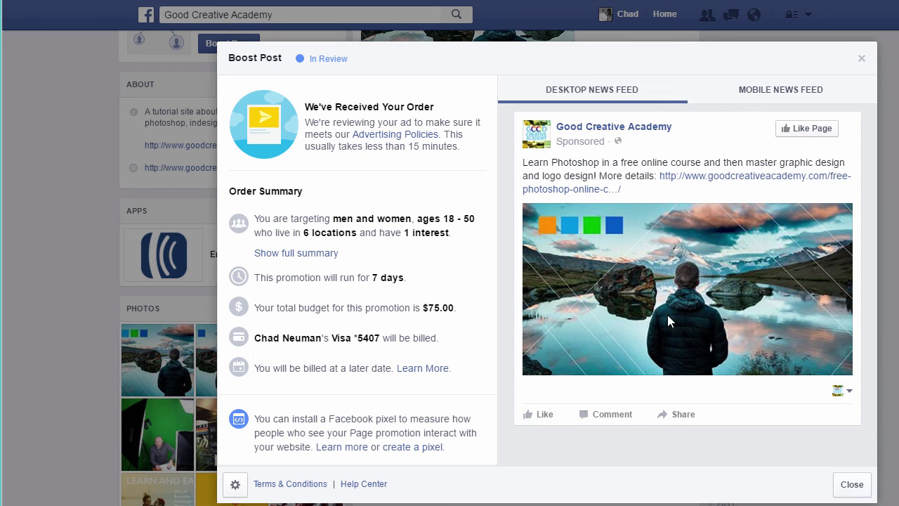
{"action": "left_click", "coordinate": [852, 484]}
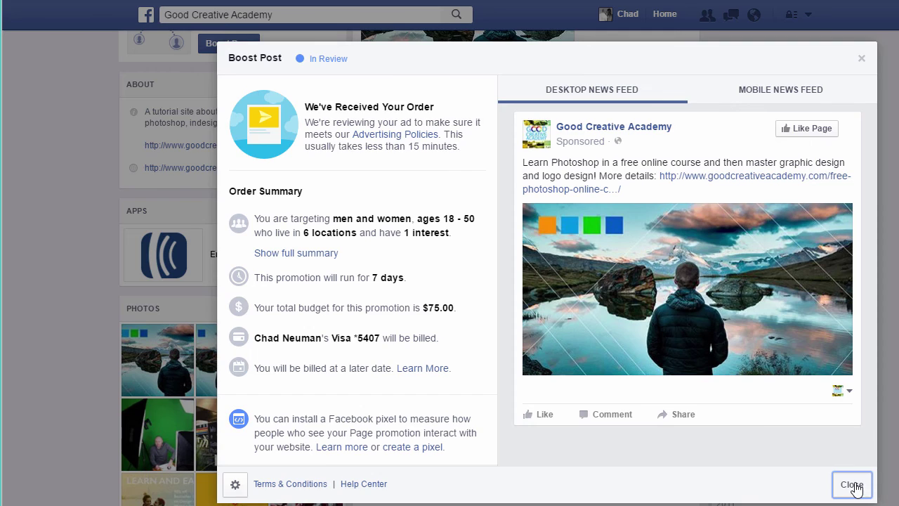
Step: Boost the smaller ad post with the Graphic Design Western Countries audience, a $75.00 budget and 7 days, and close the order summary
{"action": "scroll", "coordinate": [570, 243], "scroll_direction": "up", "scroll_amount": 5}
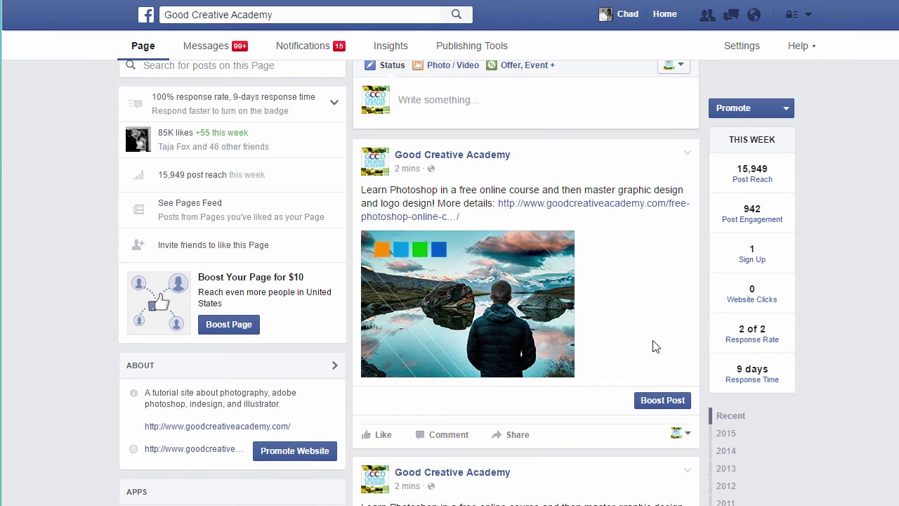
{"action": "left_click", "coordinate": [666, 405]}
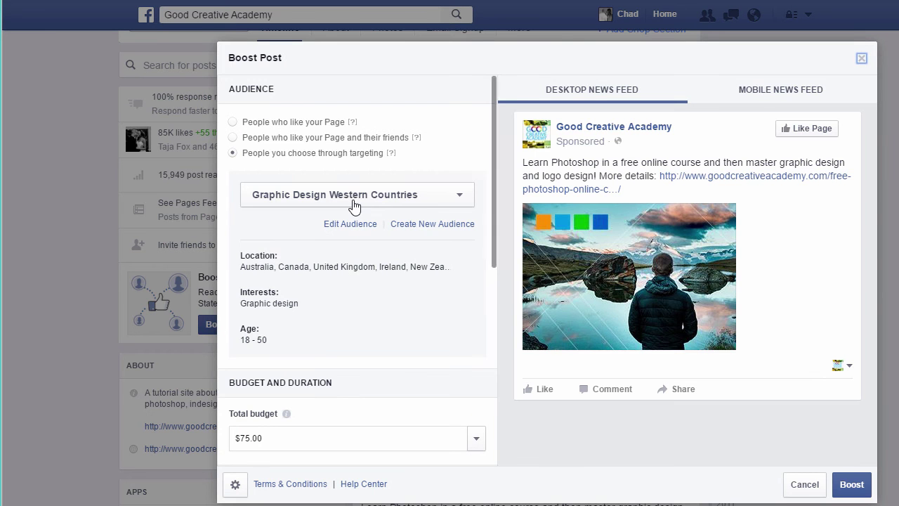
{"action": "scroll", "coordinate": [384, 340], "scroll_direction": "down", "scroll_amount": 2}
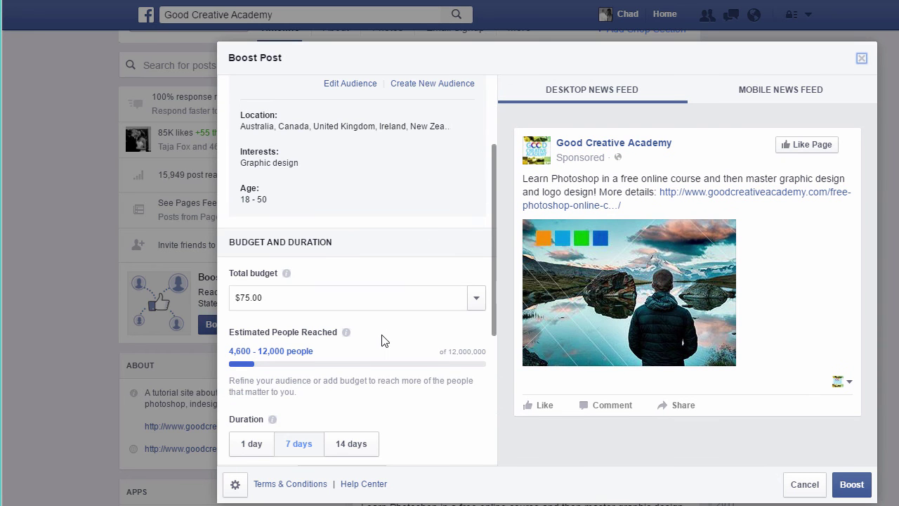
{"action": "scroll", "coordinate": [385, 340], "scroll_direction": "down", "scroll_amount": 4}
{"action": "scroll", "coordinate": [378, 331], "scroll_direction": "up", "scroll_amount": 2}
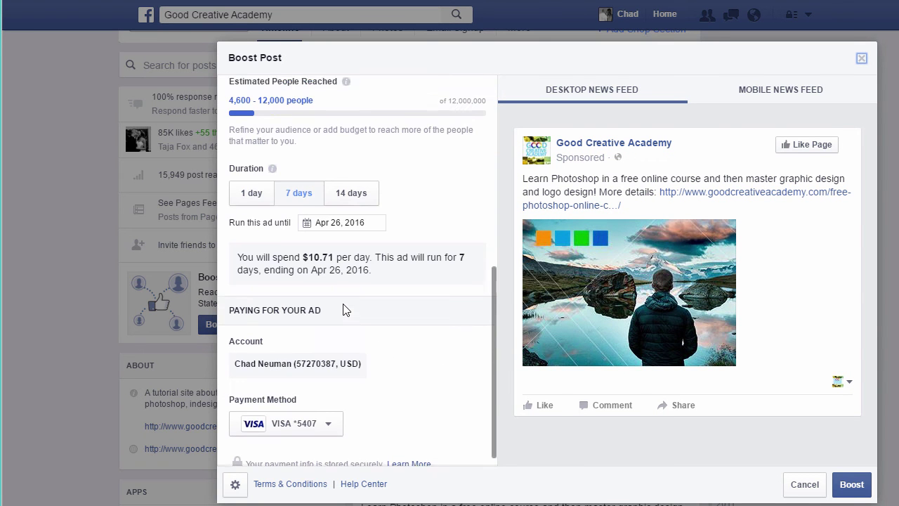
{"action": "scroll", "coordinate": [342, 309], "scroll_direction": "up", "scroll_amount": 1}
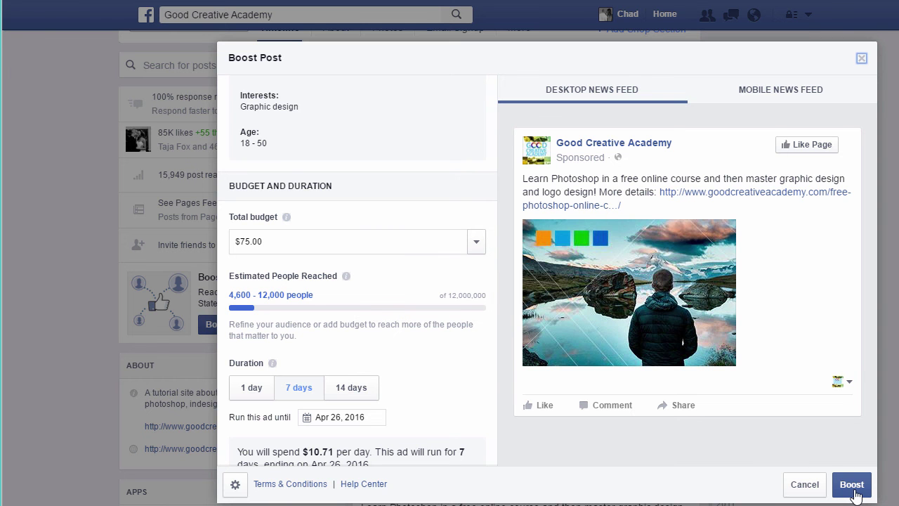
{"action": "left_click", "coordinate": [855, 493]}
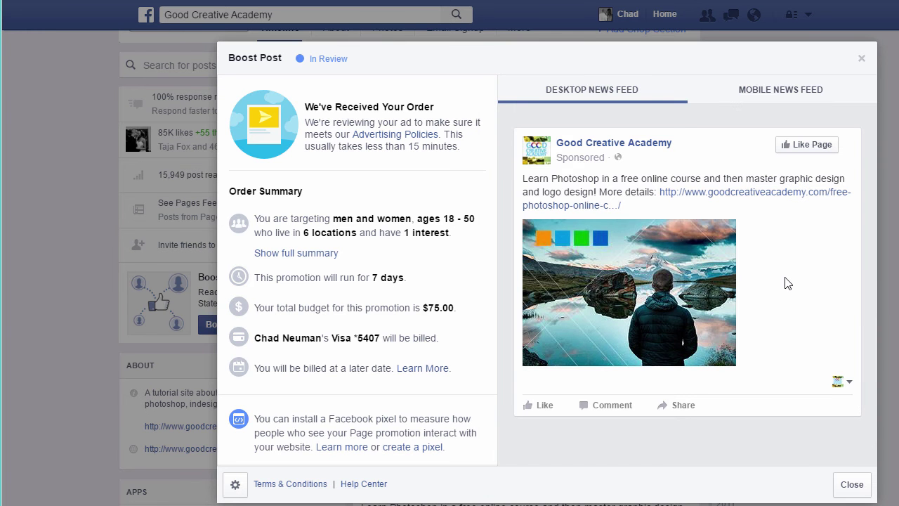
{"action": "left_click", "coordinate": [852, 484]}
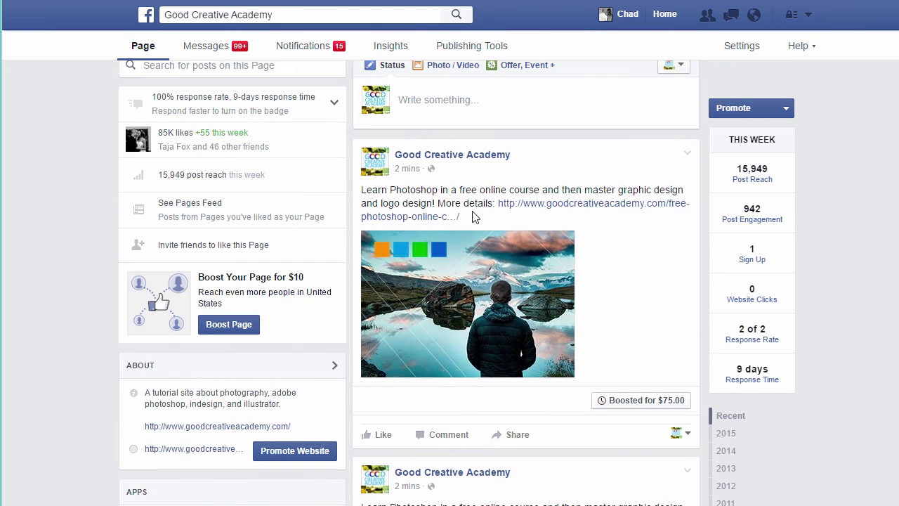
Step: Examine the smaller ad post's reach, reactions and shares, and expand its remaining comments
{"action": "scroll", "coordinate": [616, 314], "scroll_direction": "down", "scroll_amount": 4}
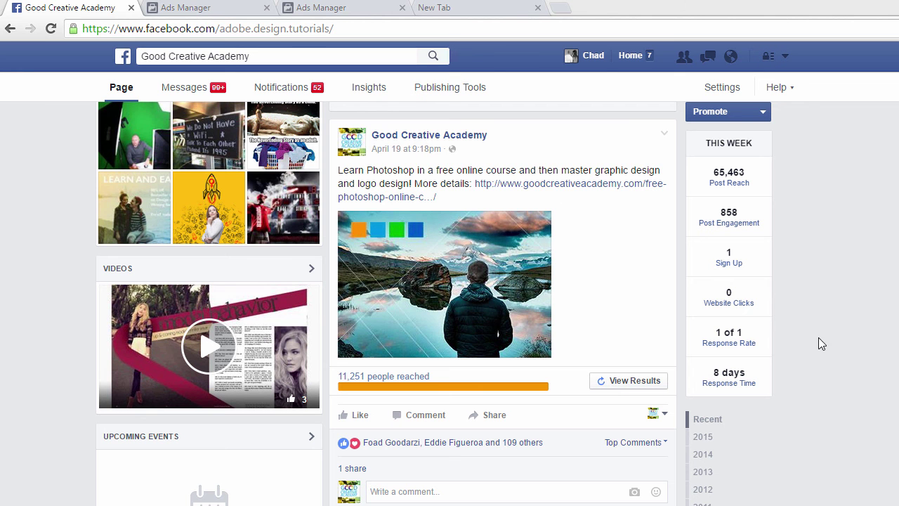
{"action": "triple_click", "coordinate": [763, 341]}
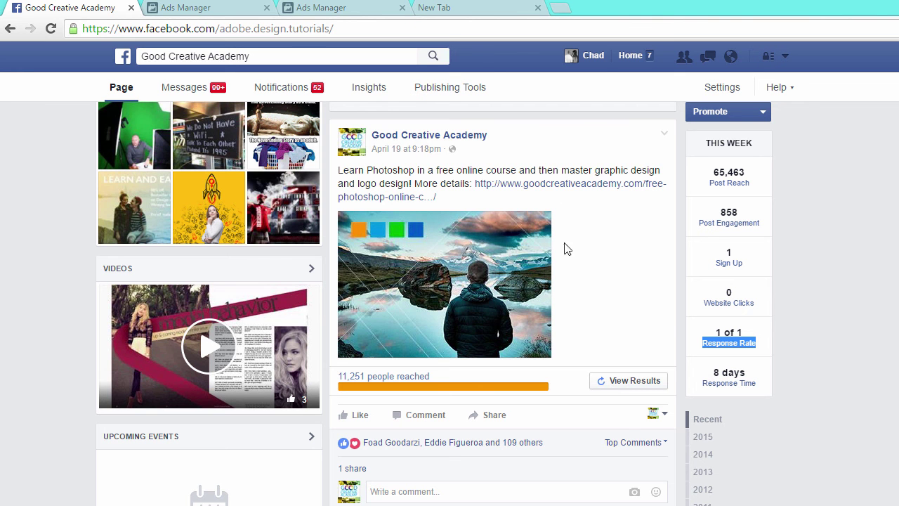
{"action": "scroll", "coordinate": [581, 308], "scroll_direction": "down", "scroll_amount": 1}
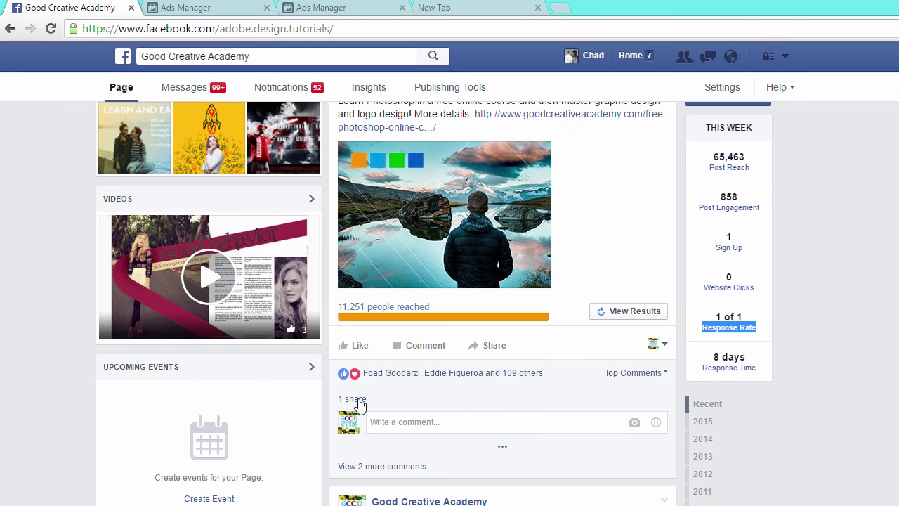
{"action": "scroll", "coordinate": [464, 413], "scroll_direction": "down", "scroll_amount": 1}
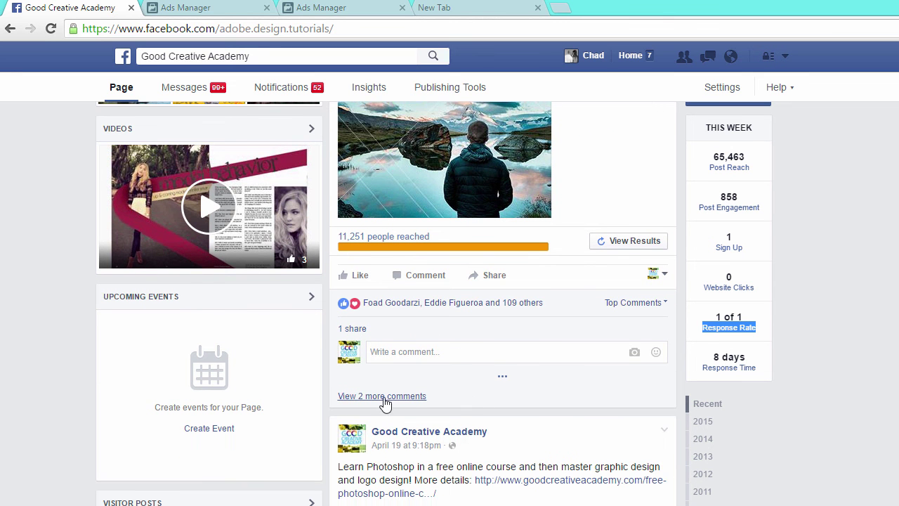
{"action": "left_click", "coordinate": [372, 396]}
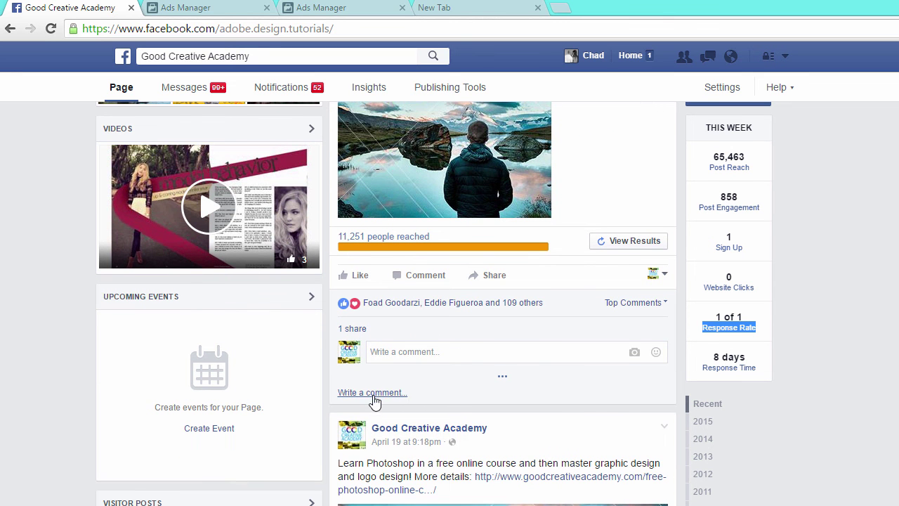
{"action": "scroll", "coordinate": [534, 330], "scroll_direction": "down", "scroll_amount": 2}
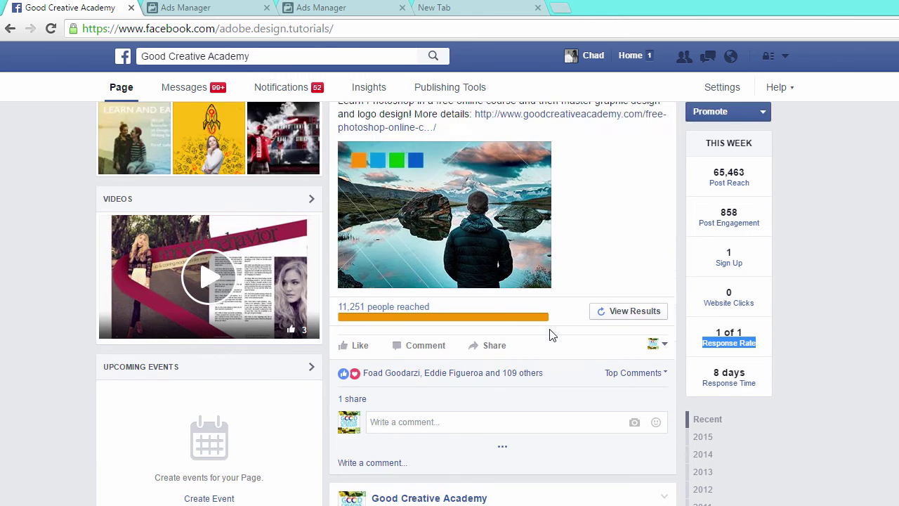
Step: Examine the larger ad post's reach, reactions and shares, and expand all of its comments
{"action": "scroll", "coordinate": [550, 336], "scroll_direction": "down", "scroll_amount": 4}
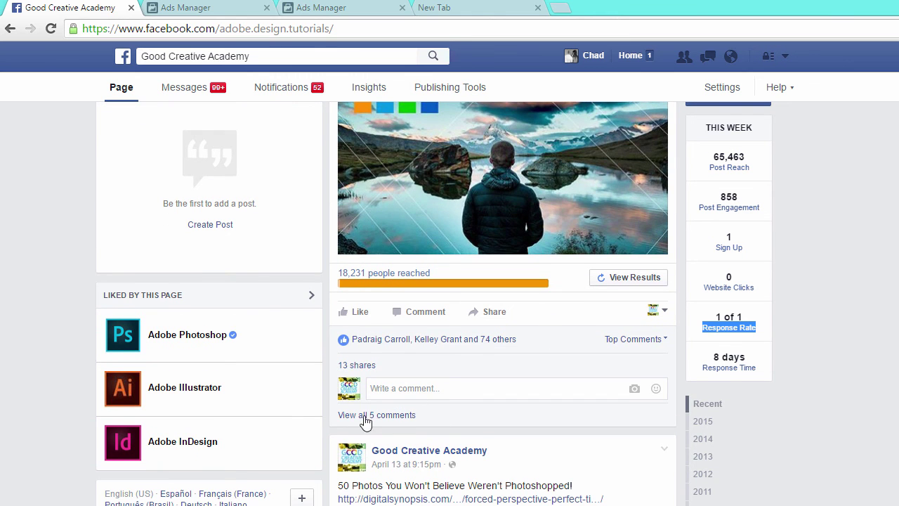
{"action": "left_click", "coordinate": [391, 421]}
{"action": "scroll", "coordinate": [538, 391], "scroll_direction": "up", "scroll_amount": 1}
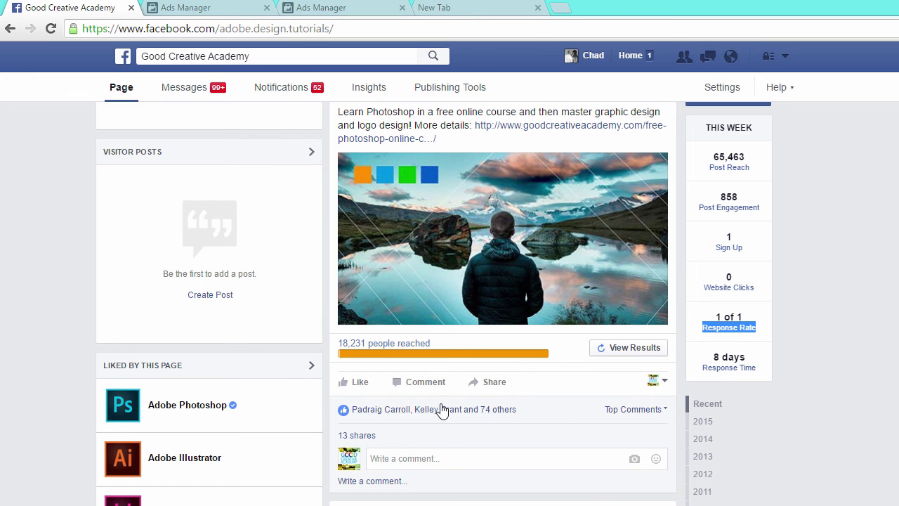
Step: Compare the people reached, likes, shares and comments of the smaller and larger ad posts
{"action": "scroll", "coordinate": [482, 401], "scroll_direction": "up", "scroll_amount": 5}
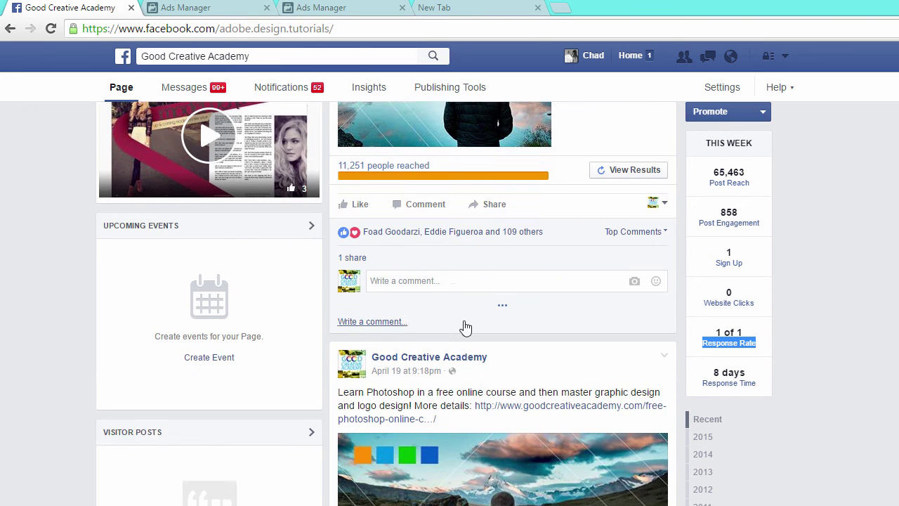
{"action": "mouse_move", "coordinate": [506, 310]}
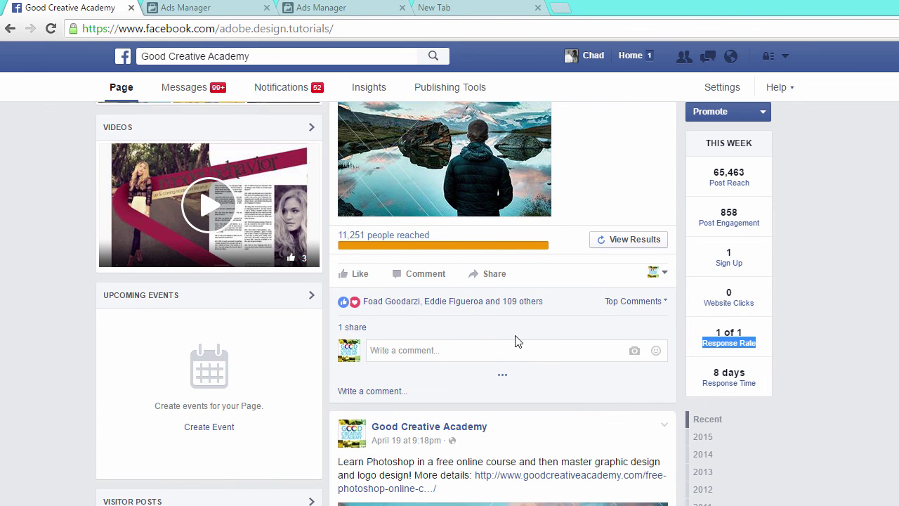
{"action": "scroll", "coordinate": [552, 337], "scroll_direction": "down", "scroll_amount": 3}
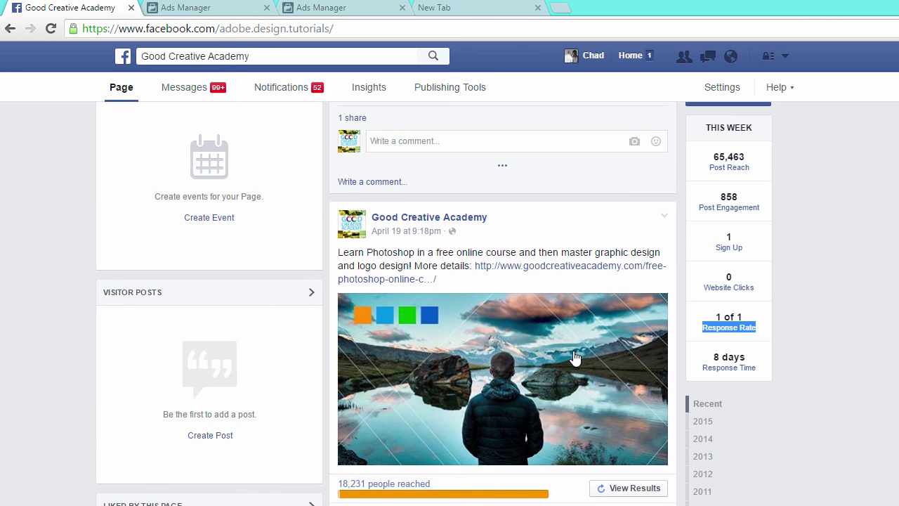
{"action": "scroll", "coordinate": [481, 247], "scroll_direction": "down", "scroll_amount": 1}
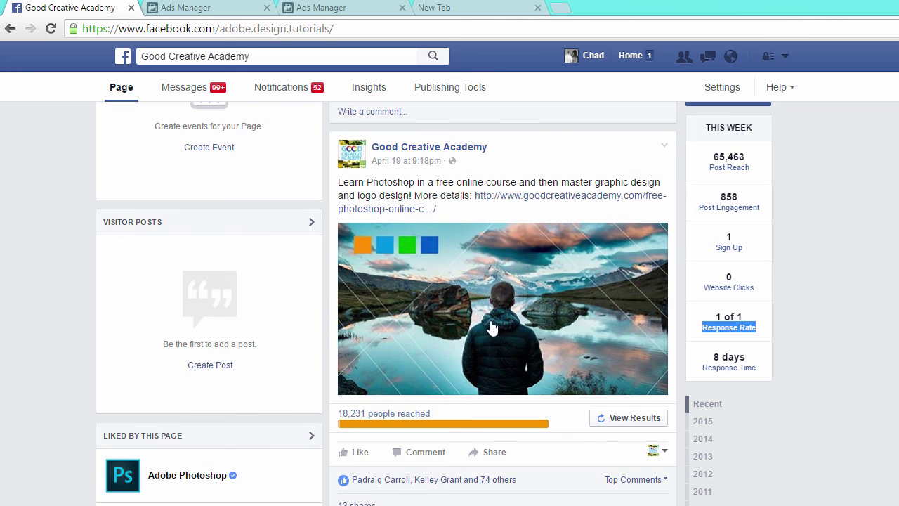
{"action": "scroll", "coordinate": [496, 328], "scroll_direction": "down", "scroll_amount": 1}
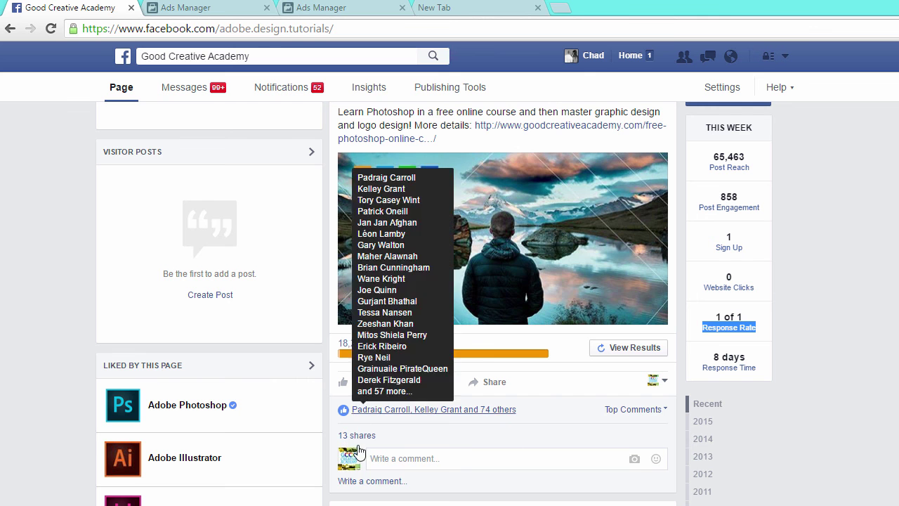
{"action": "mouse_move", "coordinate": [373, 411]}
{"action": "scroll", "coordinate": [449, 267], "scroll_direction": "up", "scroll_amount": 5}
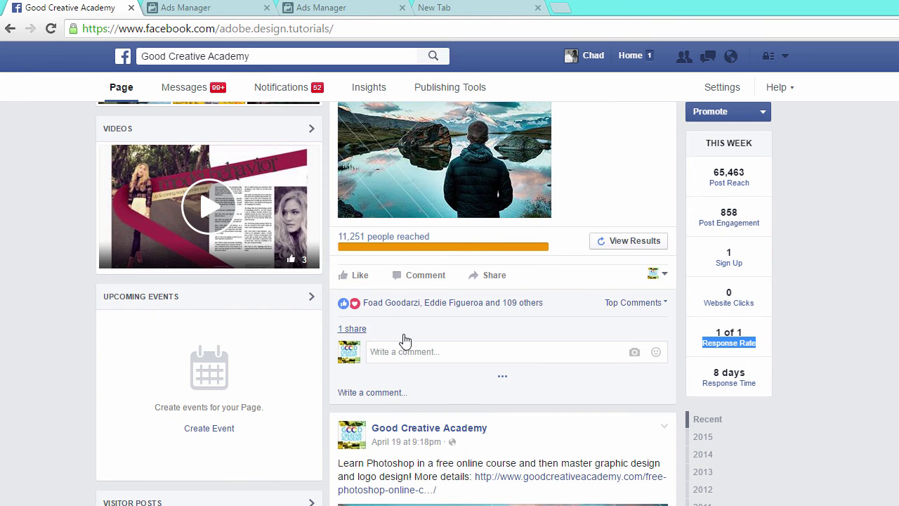
{"action": "scroll", "coordinate": [445, 351], "scroll_direction": "down", "scroll_amount": 4}
{"action": "scroll", "coordinate": [446, 354], "scroll_direction": "down", "scroll_amount": 2}
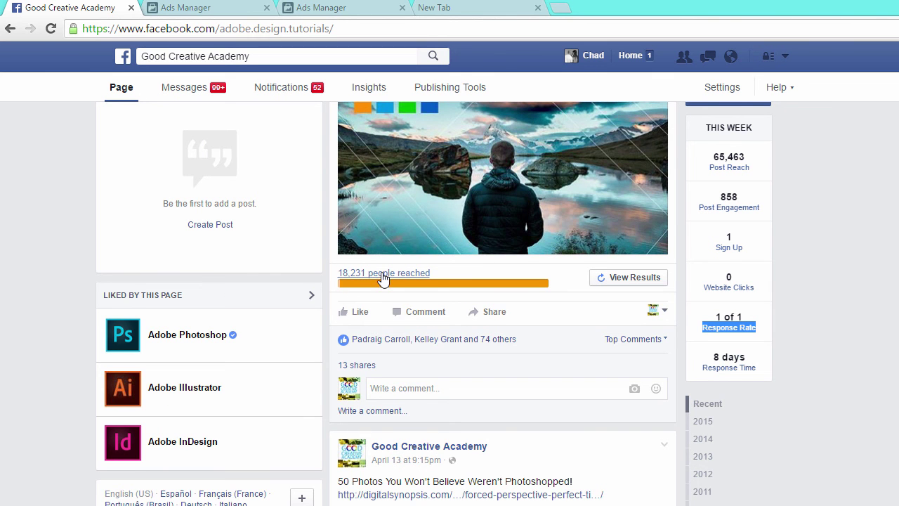
{"action": "scroll", "coordinate": [500, 273], "scroll_direction": "up", "scroll_amount": 2}
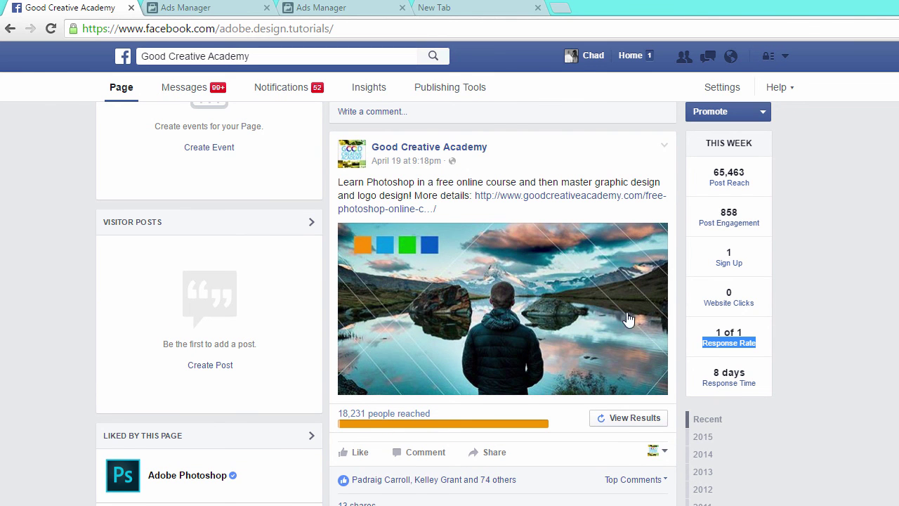
{"action": "scroll", "coordinate": [423, 330], "scroll_direction": "up", "scroll_amount": 1}
{"action": "scroll", "coordinate": [421, 329], "scroll_direction": "down", "scroll_amount": 2}
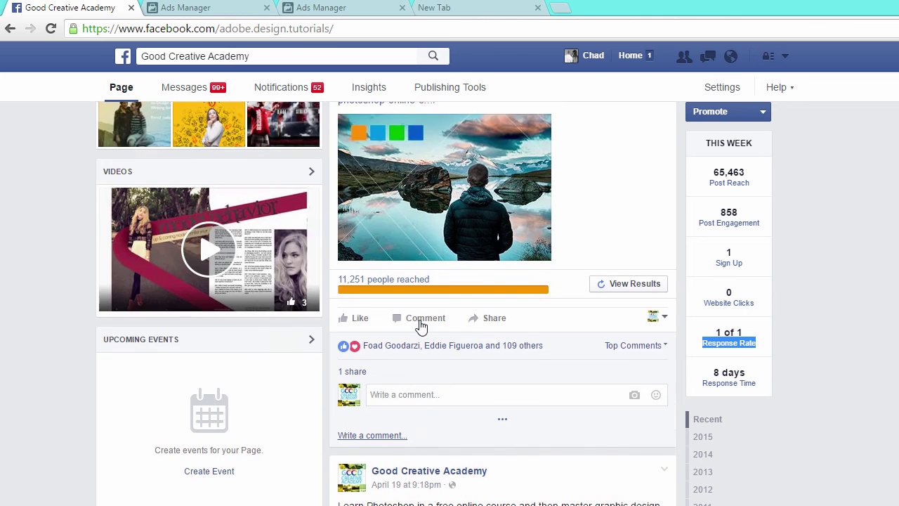
{"action": "scroll", "coordinate": [353, 373], "scroll_direction": "up", "scroll_amount": 2}
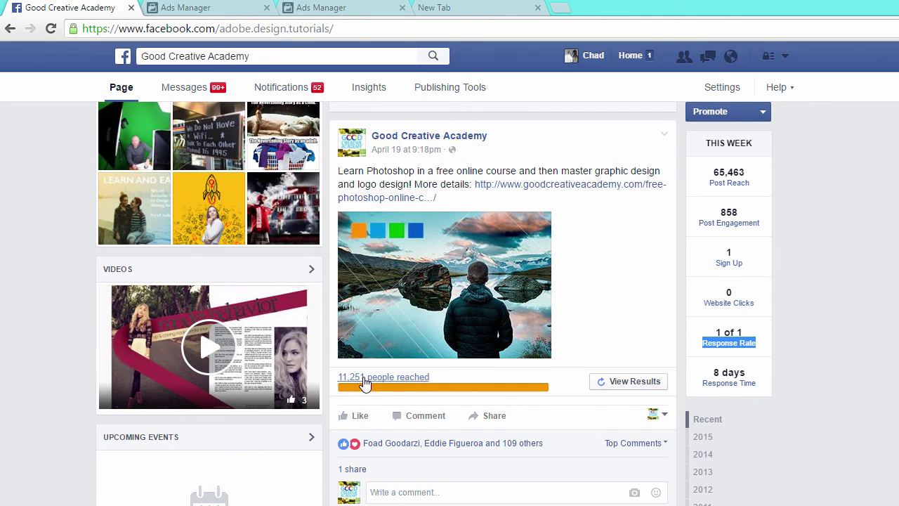
{"action": "scroll", "coordinate": [474, 346], "scroll_direction": "down", "scroll_amount": 7}
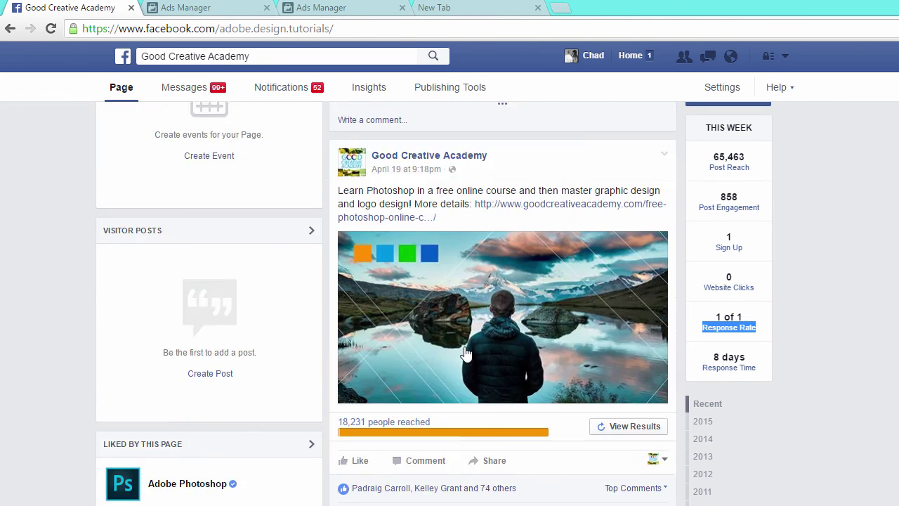
{"action": "scroll", "coordinate": [434, 261], "scroll_direction": "down", "scroll_amount": 2}
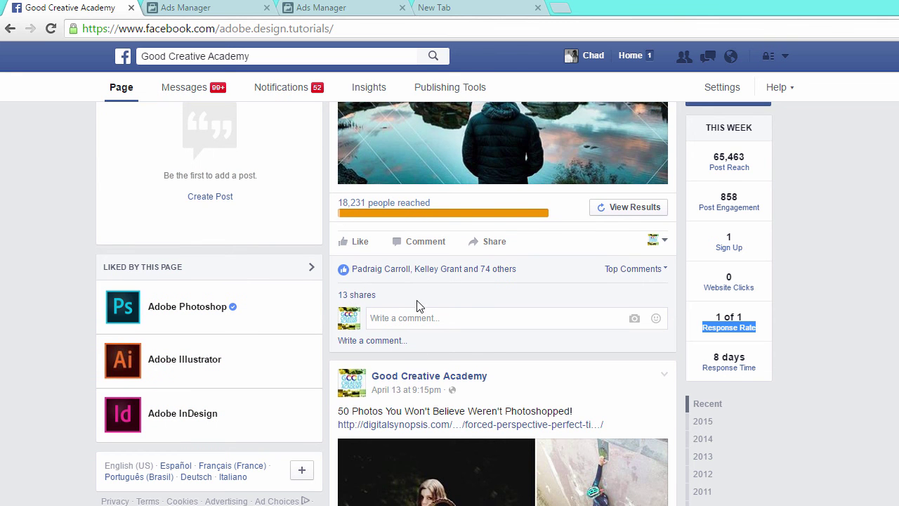
{"action": "scroll", "coordinate": [484, 294], "scroll_direction": "up", "scroll_amount": 3}
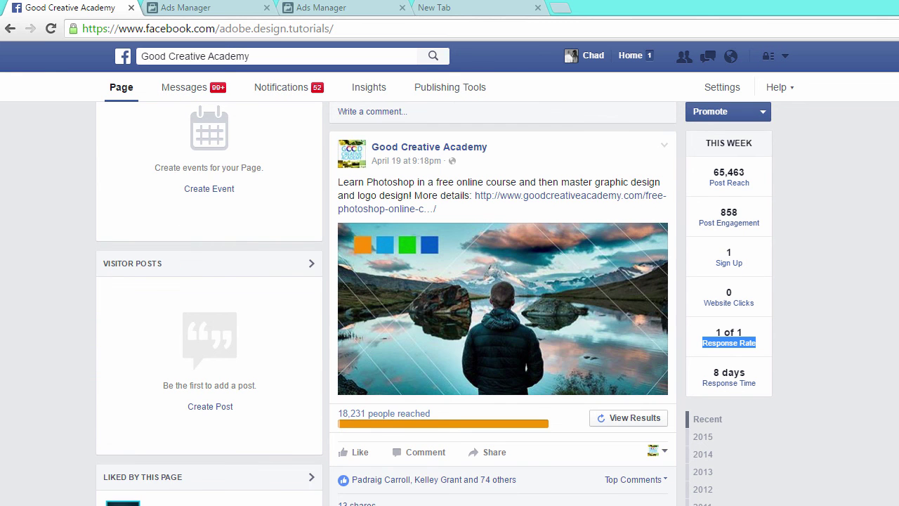
Step: Check the smaller ad's campaign performance in Ads Manager, and return to its post on the Facebook page
{"action": "left_click", "coordinate": [218, 8]}
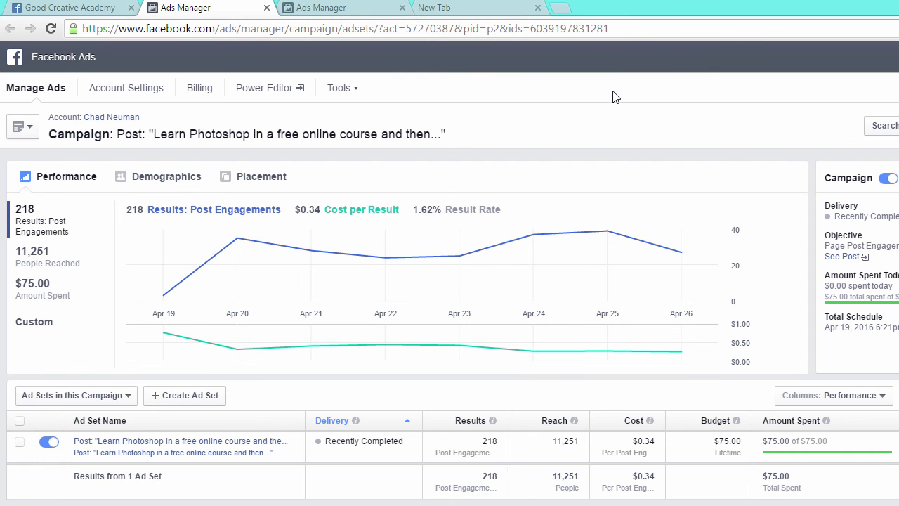
{"action": "left_click", "coordinate": [77, 8]}
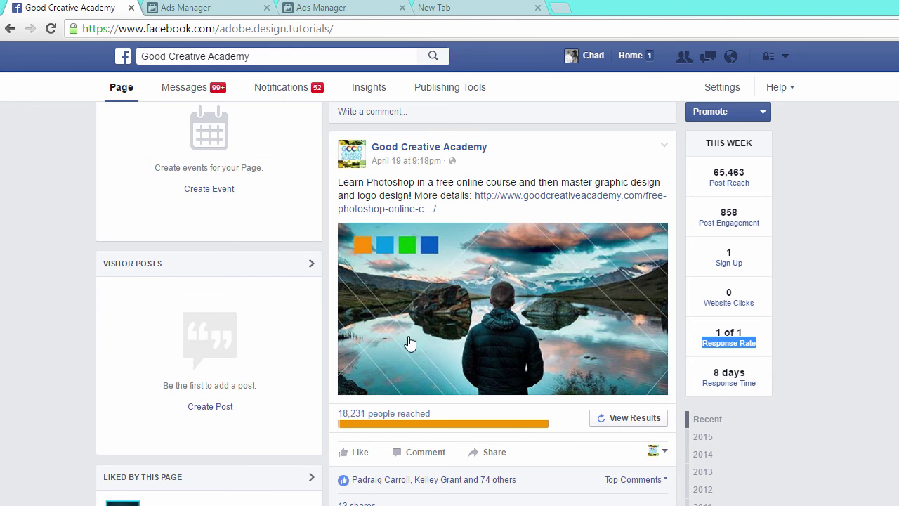
{"action": "scroll", "coordinate": [411, 330], "scroll_direction": "down", "scroll_amount": 1}
{"action": "scroll", "coordinate": [422, 295], "scroll_direction": "up", "scroll_amount": 2}
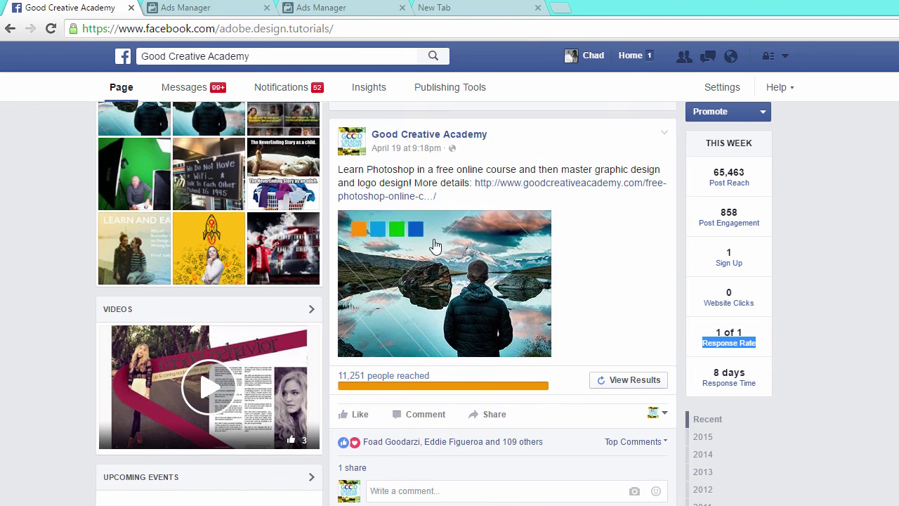
{"action": "scroll", "coordinate": [427, 306], "scroll_direction": "down", "scroll_amount": 2}
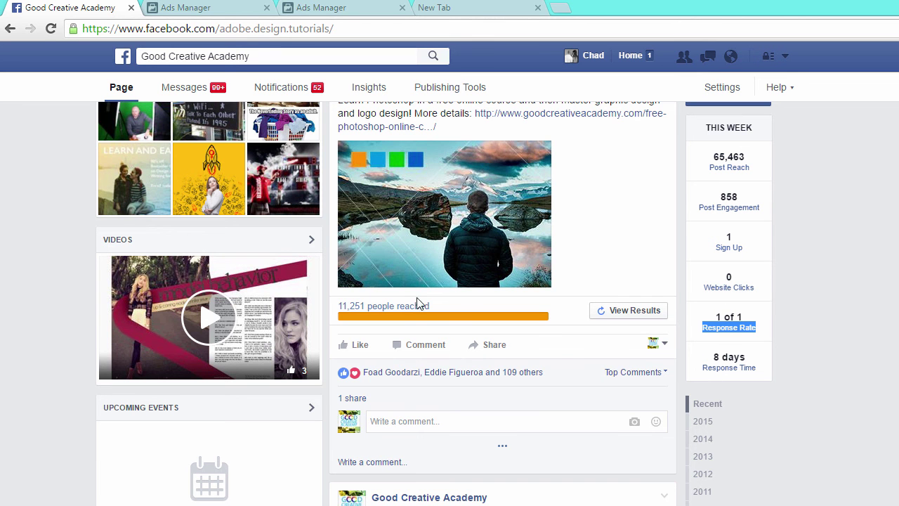
Step: Compare the post engagements, reach and cost per engagement of the smaller and larger ads' campaigns in Ads Manager
{"action": "scroll", "coordinate": [414, 311], "scroll_direction": "down", "scroll_amount": 5}
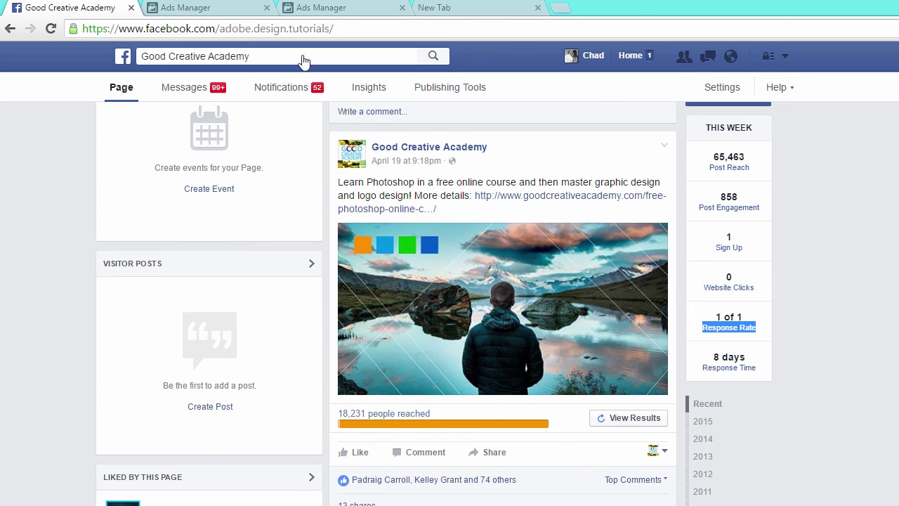
{"action": "left_click", "coordinate": [185, 8]}
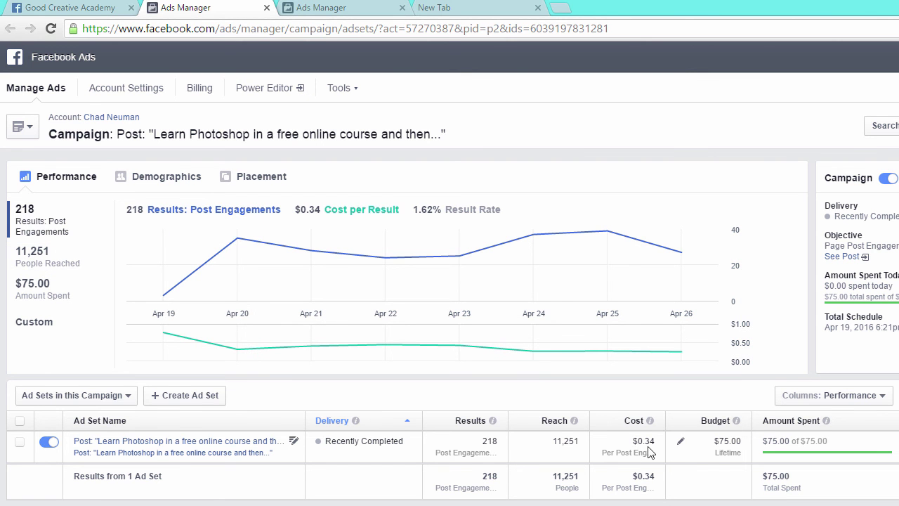
{"action": "left_click", "coordinate": [330, 17]}
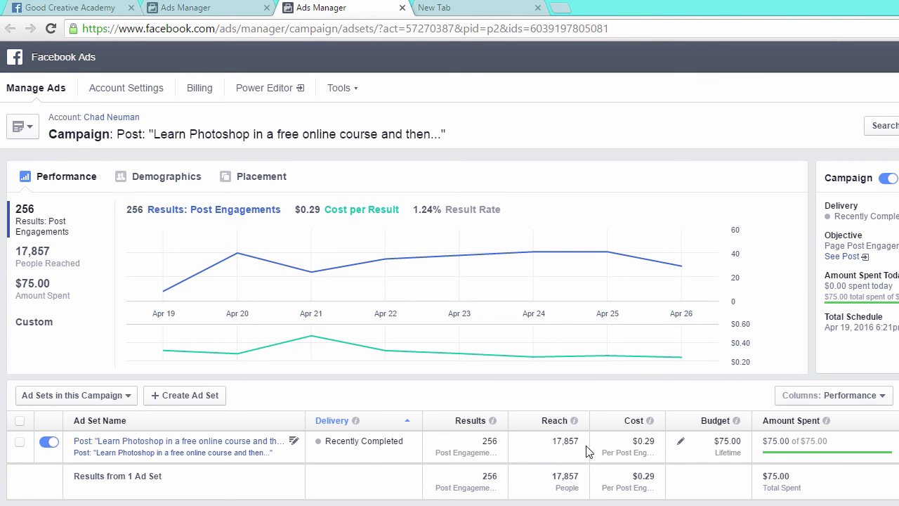
{"action": "mouse_move", "coordinate": [551, 295]}
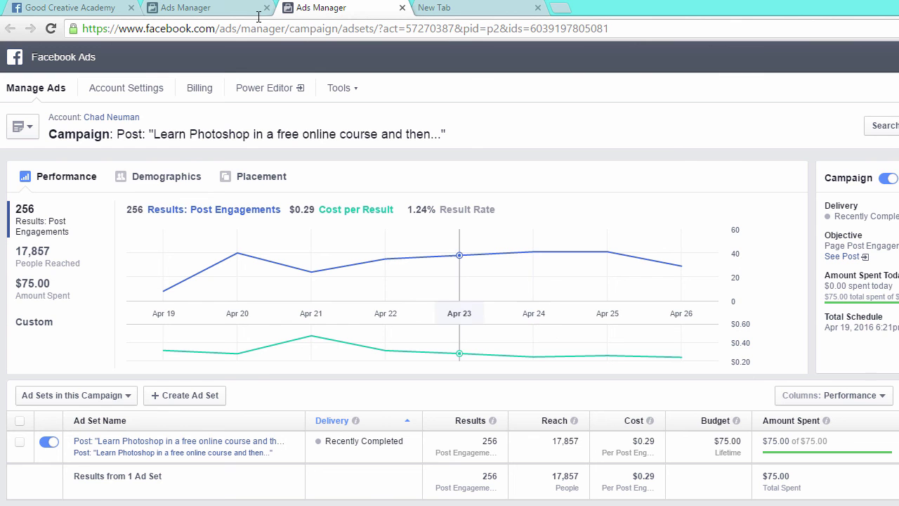
Step: Return to the Facebook page and compare the shares and reactions of the larger and smaller ad posts
{"action": "left_click", "coordinate": [63, 8]}
{"action": "scroll", "coordinate": [430, 405], "scroll_direction": "down", "scroll_amount": 3}
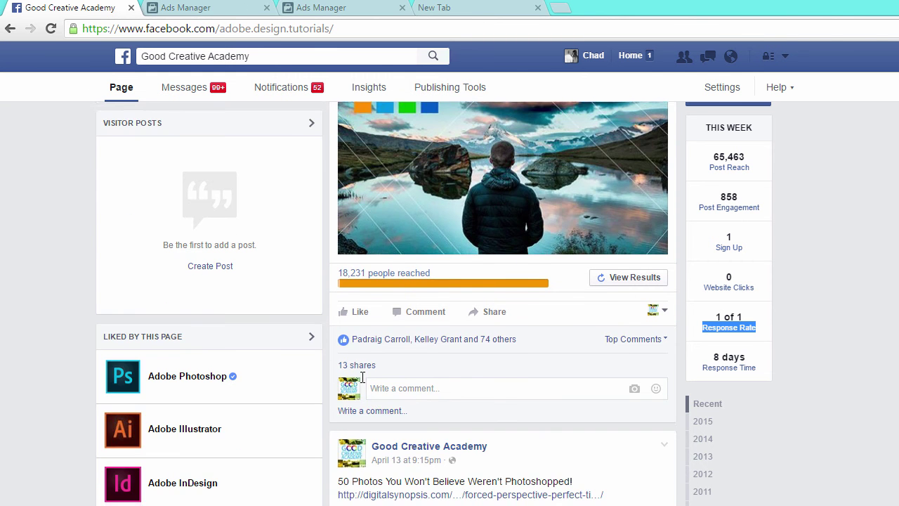
{"action": "scroll", "coordinate": [365, 365], "scroll_direction": "up", "scroll_amount": 6}
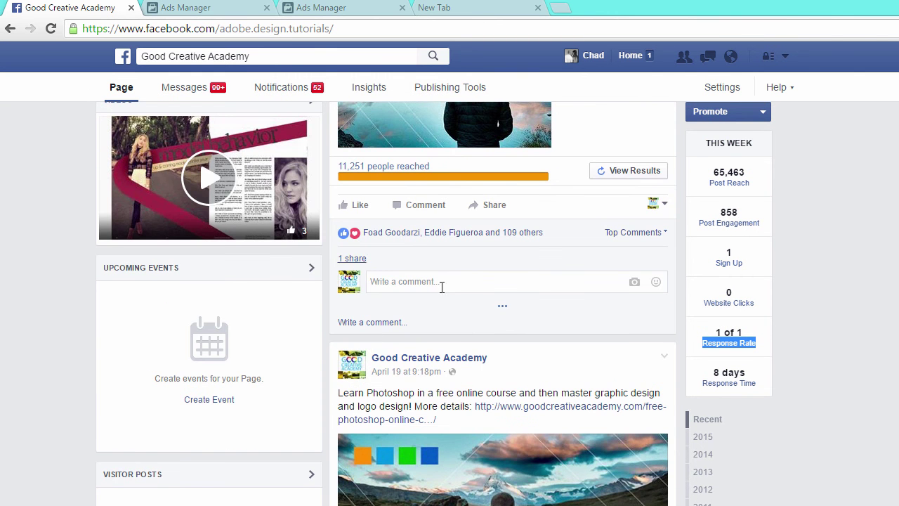
{"action": "scroll", "coordinate": [470, 303], "scroll_direction": "down", "scroll_amount": 2}
{"action": "scroll", "coordinate": [492, 255], "scroll_direction": "up", "scroll_amount": 1}
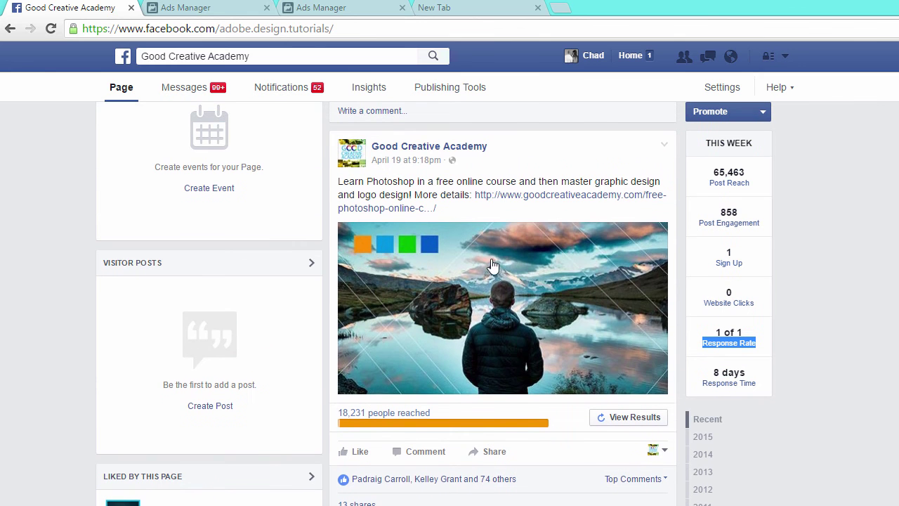